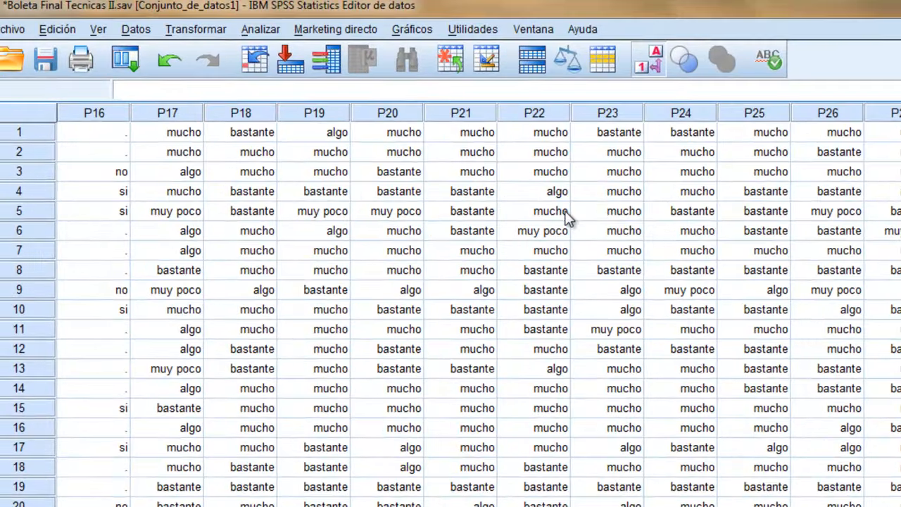
- Reset the Calcular variable definition and name the new target variable IFamiliares
{"action": "left_click", "coordinate": [190, 28]}
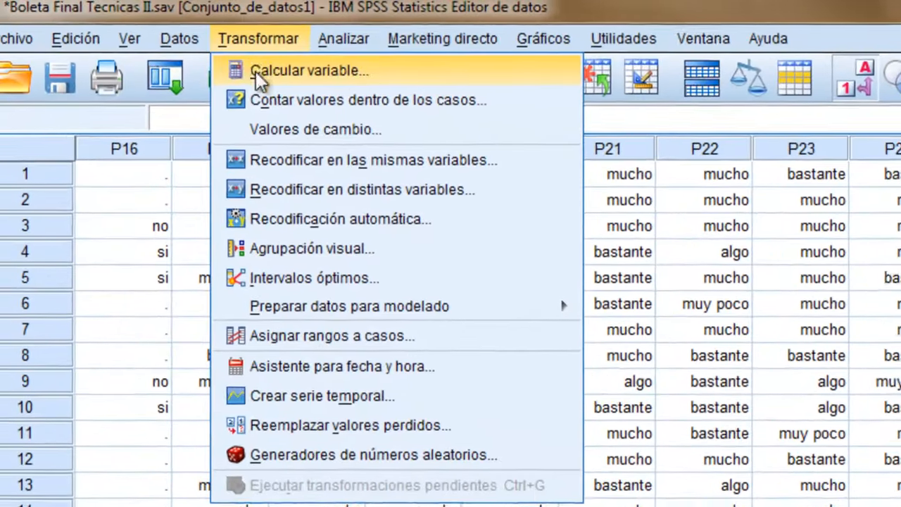
{"action": "left_click", "coordinate": [259, 71]}
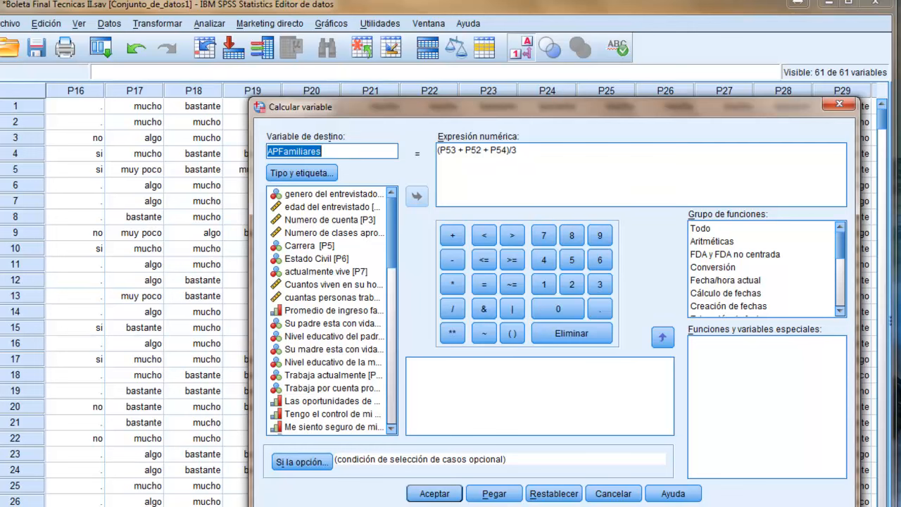
{"action": "left_click", "coordinate": [553, 492]}
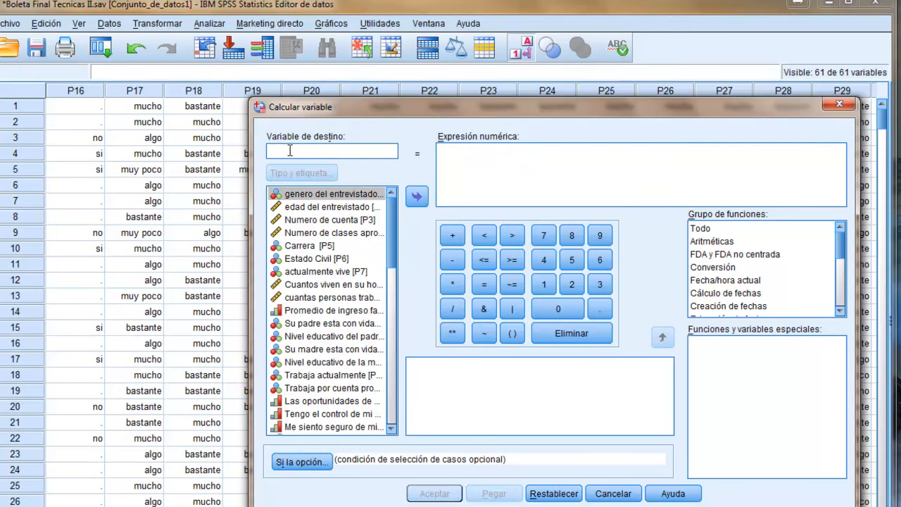
{"action": "left_click_drag", "start_coordinate": [392, 232], "coordinate": [405, 369]}
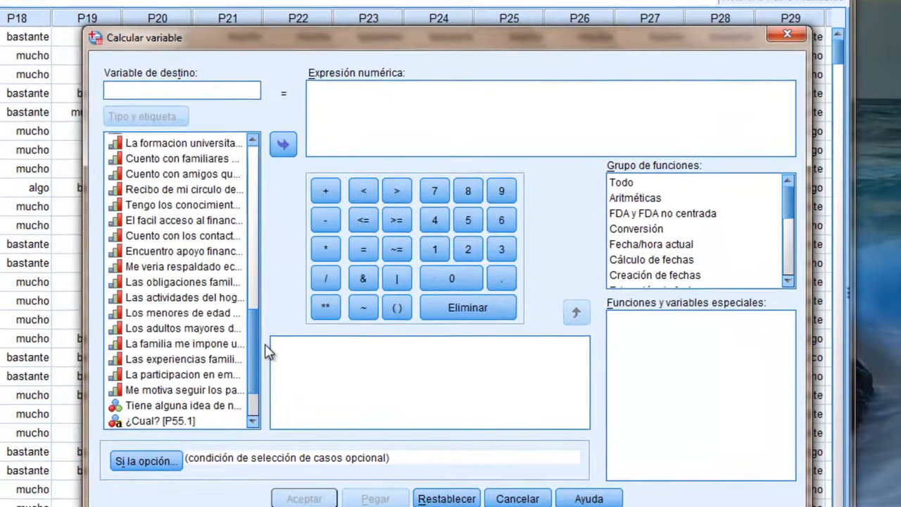
{"action": "mouse_move", "coordinate": [268, 352]}
{"action": "left_mouse_down"}
{"action": "mouse_move", "coordinate": [268, 362]}
{"action": "mouse_move", "coordinate": [259, 347]}
{"action": "left_mouse_up"}
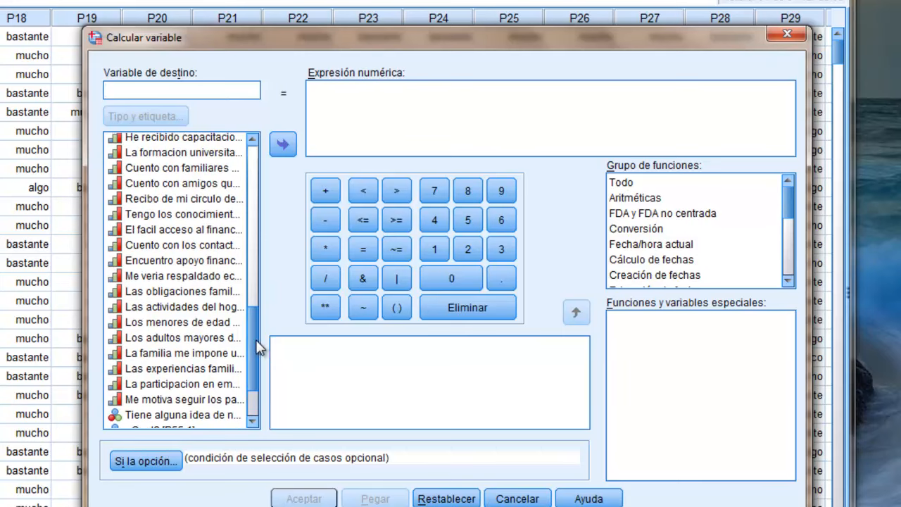
{"action": "left_click", "coordinate": [130, 87]}
{"action": "type", "text": "I"}
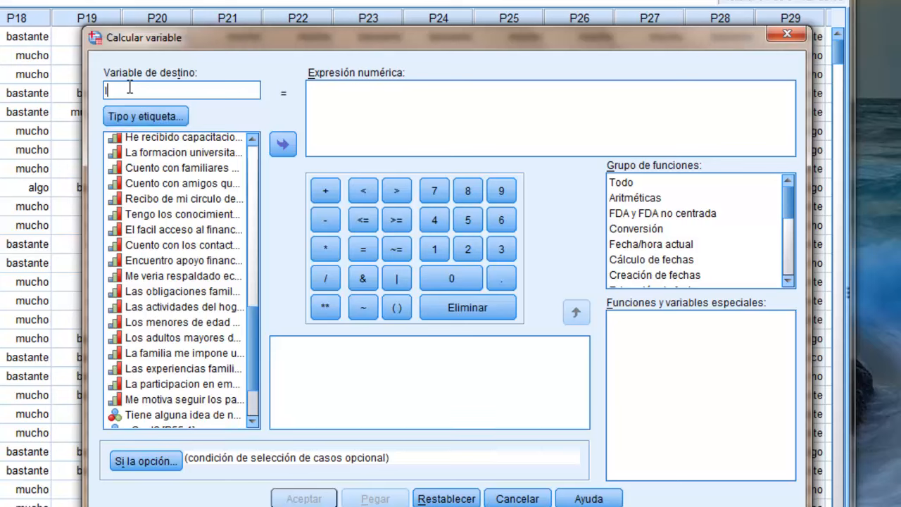
{"action": "type", "text": "Familiares"}
- Begin the numeric expression for IFamiliares with P47 + P48, the family obligations and household activities items
{"action": "left_click", "coordinate": [155, 292]}
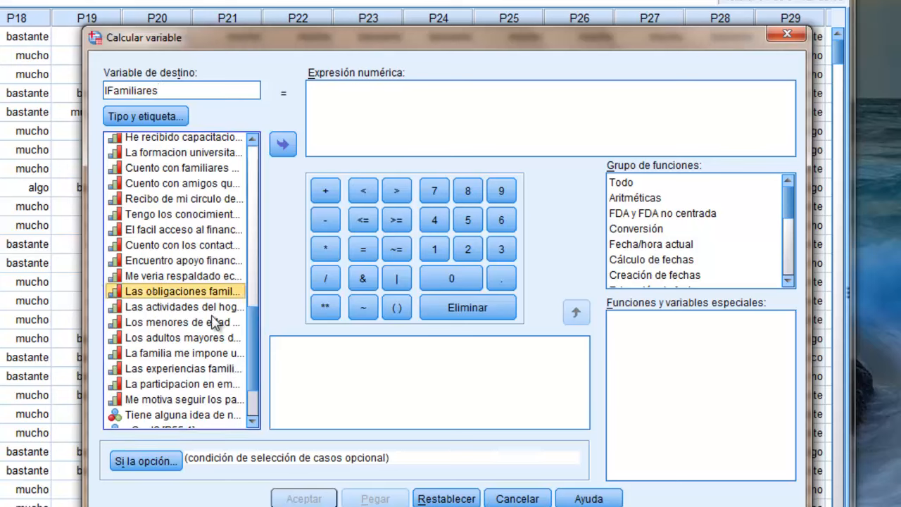
{"action": "left_click", "coordinate": [284, 144]}
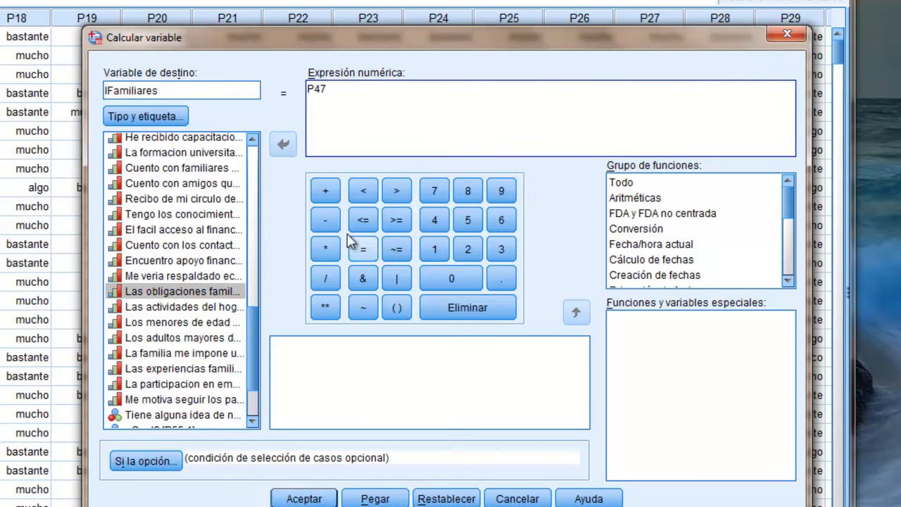
{"action": "left_click", "coordinate": [325, 191]}
{"action": "left_click", "coordinate": [159, 307]}
{"action": "left_click", "coordinate": [283, 144]}
- Extend the sum in the numeric expression with P49, P50 and P51
{"action": "left_click", "coordinate": [324, 191]}
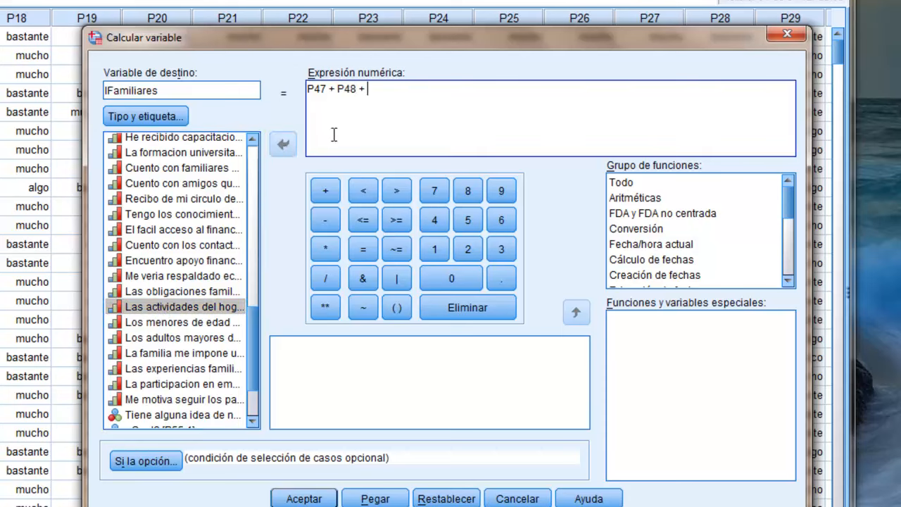
{"action": "left_click", "coordinate": [180, 322]}
{"action": "left_click", "coordinate": [285, 145]}
{"action": "left_click", "coordinate": [325, 190]}
{"action": "left_click", "coordinate": [181, 337]}
{"action": "left_click", "coordinate": [285, 145]}
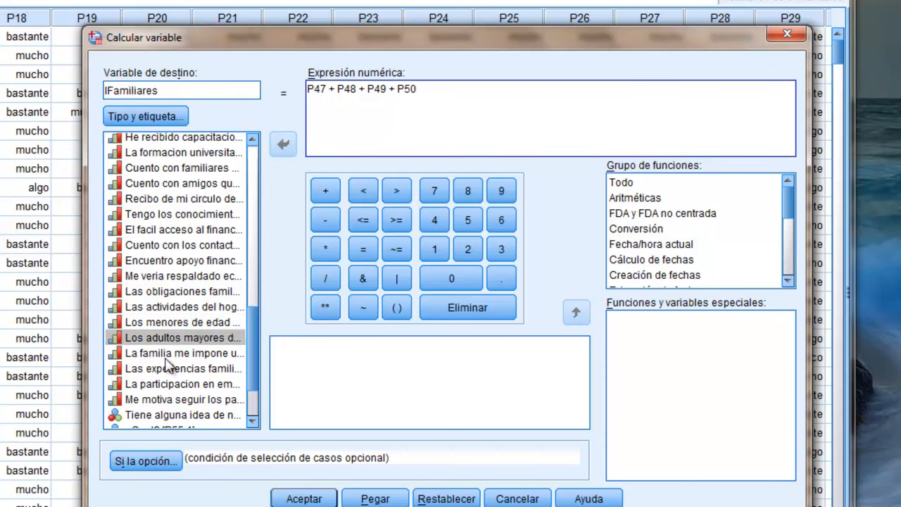
{"action": "left_click", "coordinate": [325, 190]}
{"action": "left_click", "coordinate": [235, 356]}
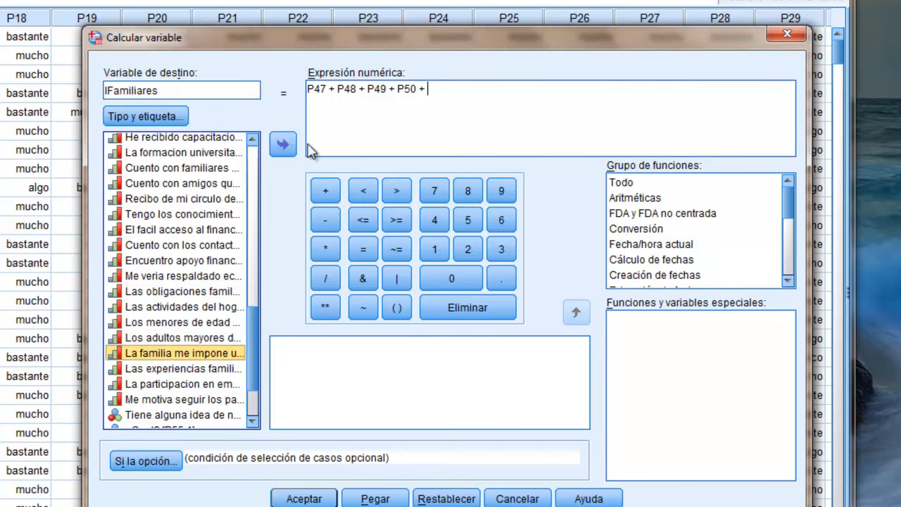
{"action": "left_click", "coordinate": [285, 144]}
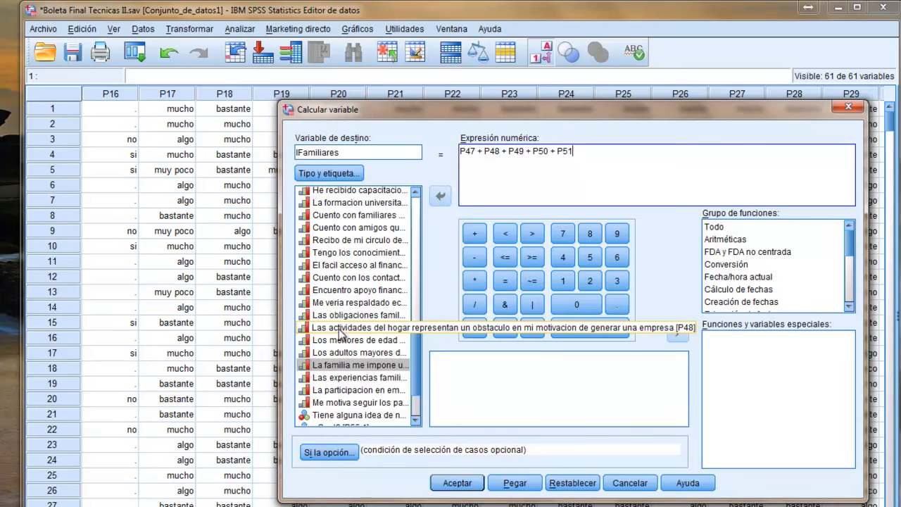
- Examine the variable information for P47, widening its window to read the full label
{"action": "left_click", "coordinate": [291, 52]}
{"action": "left_click_drag", "start_coordinate": [386, 242], "coordinate": [384, 339]}
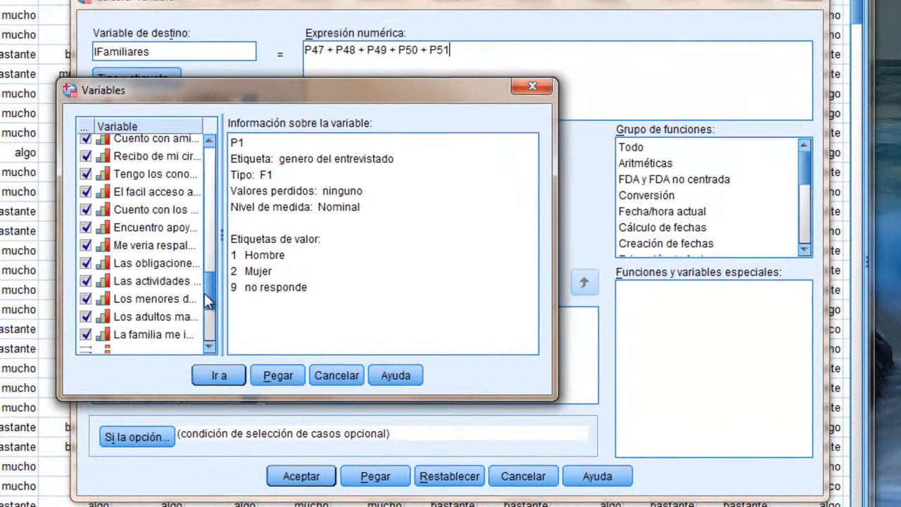
{"action": "left_click_drag", "start_coordinate": [204, 293], "coordinate": [202, 305]}
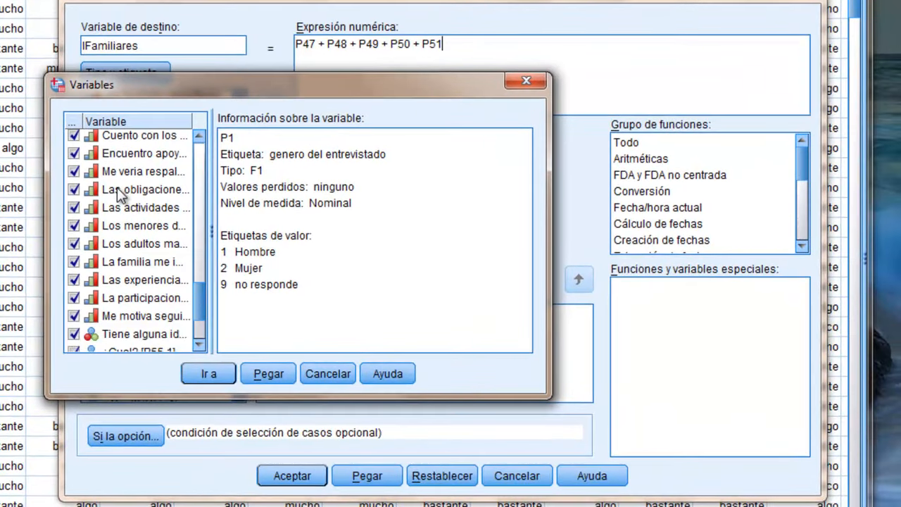
{"action": "left_click", "coordinate": [118, 190]}
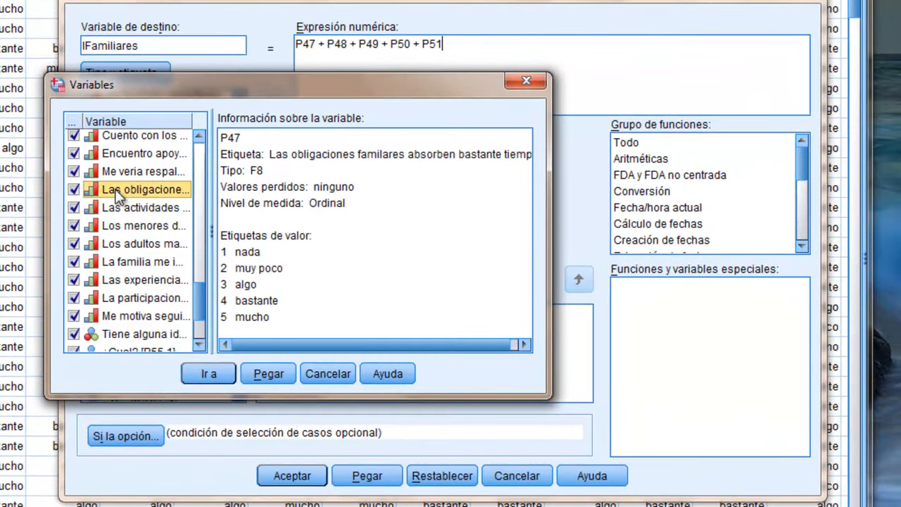
{"action": "left_click_drag", "start_coordinate": [548, 165], "coordinate": [671, 166]}
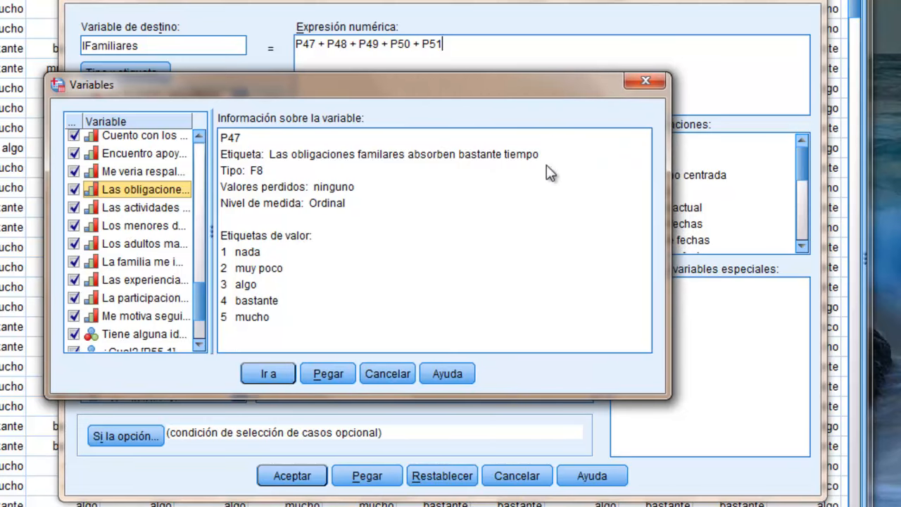
{"action": "left_click", "coordinate": [505, 161]}
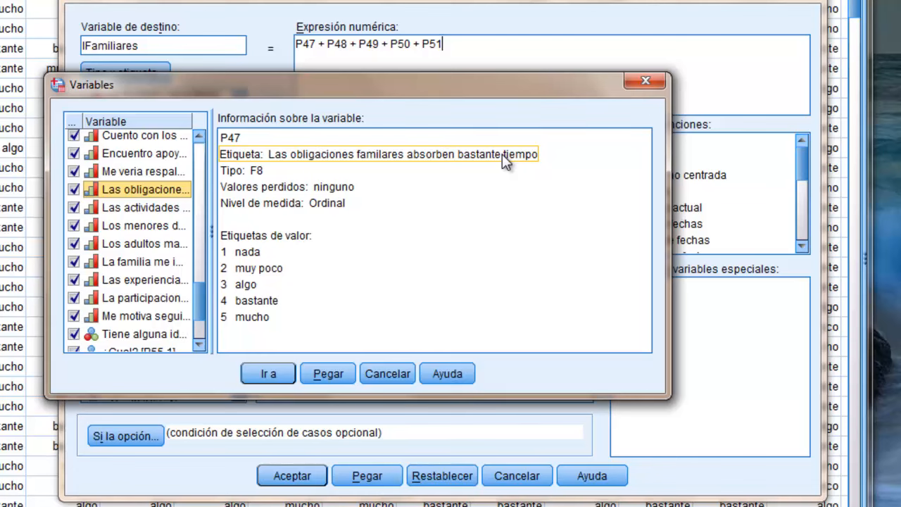
- Examine the variable information for P48, enlarging the window enough to read its complete label
{"action": "left_click", "coordinate": [171, 215]}
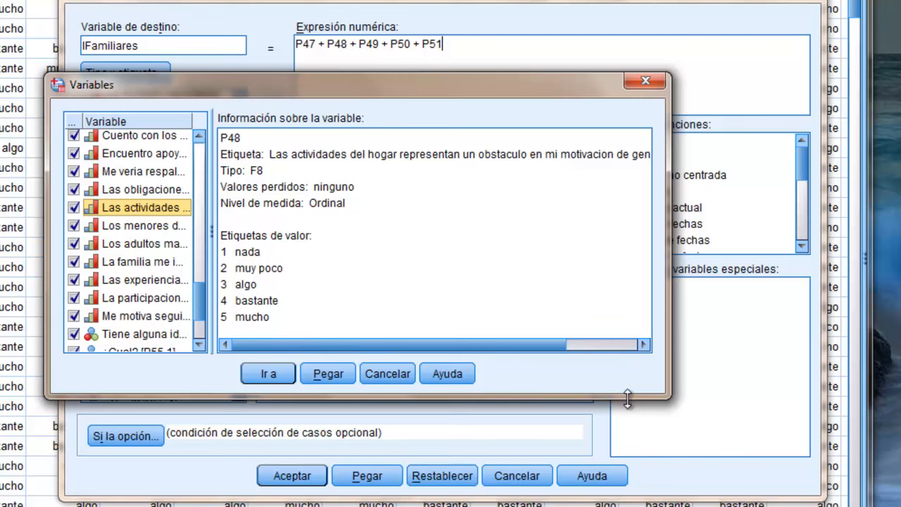
{"action": "left_click_drag", "start_coordinate": [627, 398], "coordinate": [623, 436]}
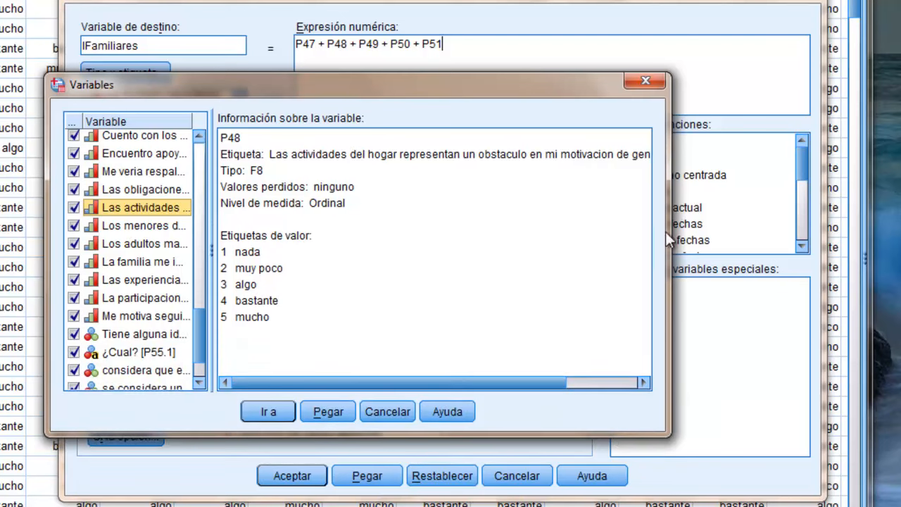
{"action": "left_click_drag", "start_coordinate": [671, 224], "coordinate": [777, 209]}
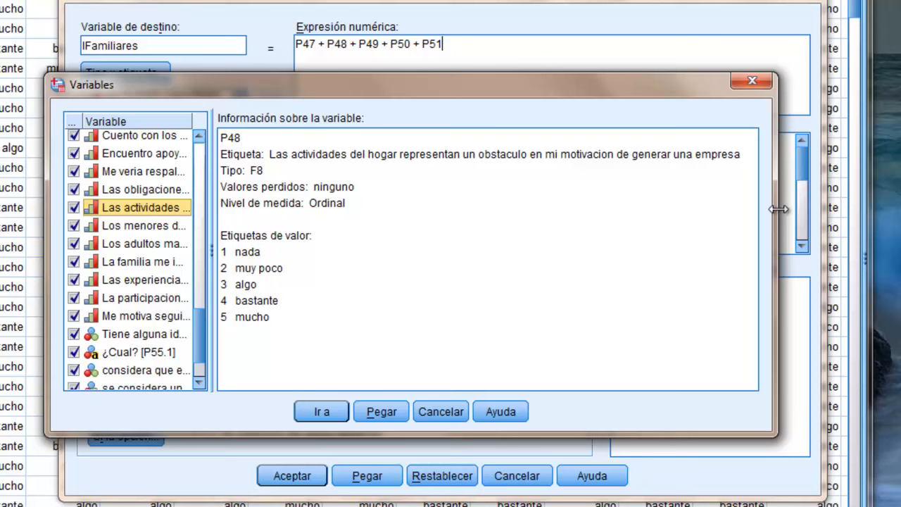
{"action": "left_click", "coordinate": [389, 173]}
{"action": "left_click", "coordinate": [365, 201]}
{"action": "left_click", "coordinate": [313, 173]}
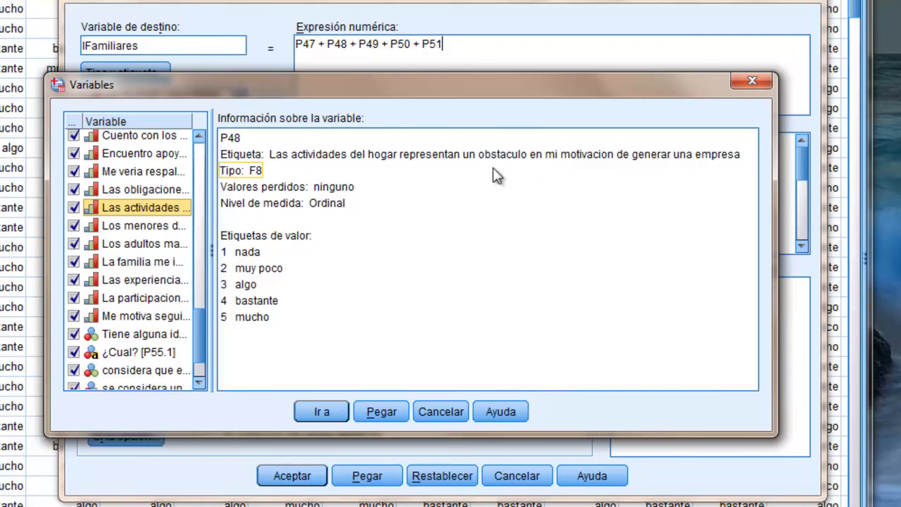
{"action": "left_click", "coordinate": [707, 159]}
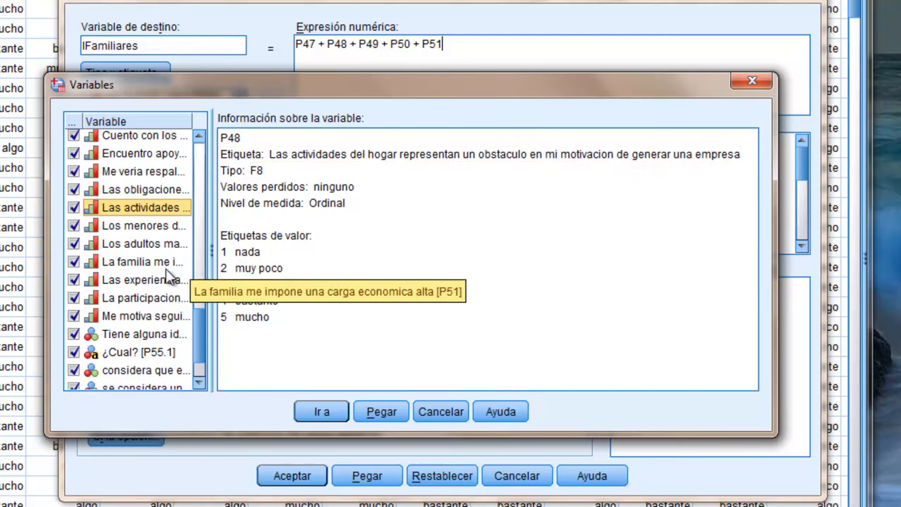
- Examine the label and value labels of P49, and close the variable information
{"action": "left_click", "coordinate": [143, 225]}
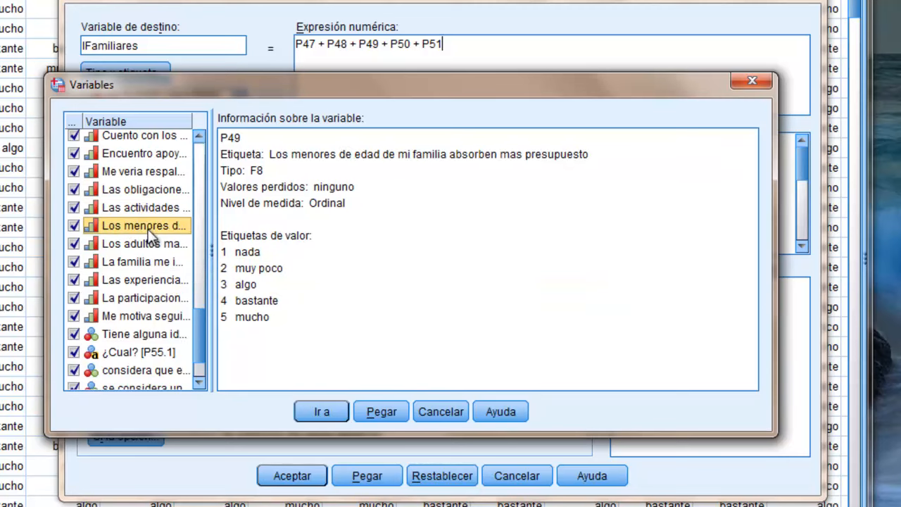
{"action": "left_click_drag", "start_coordinate": [775, 174], "coordinate": [655, 181]}
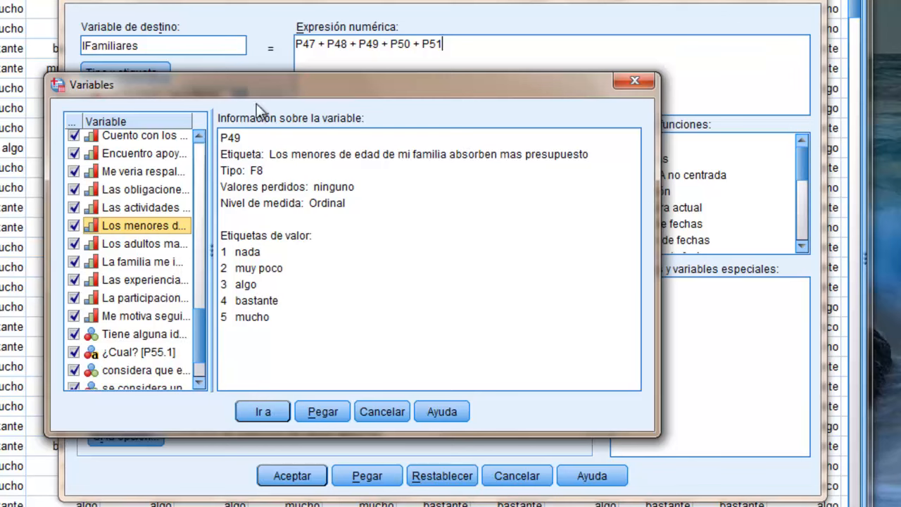
{"action": "left_click", "coordinate": [450, 220]}
{"action": "left_click", "coordinate": [372, 286]}
{"action": "left_click", "coordinate": [634, 81]}
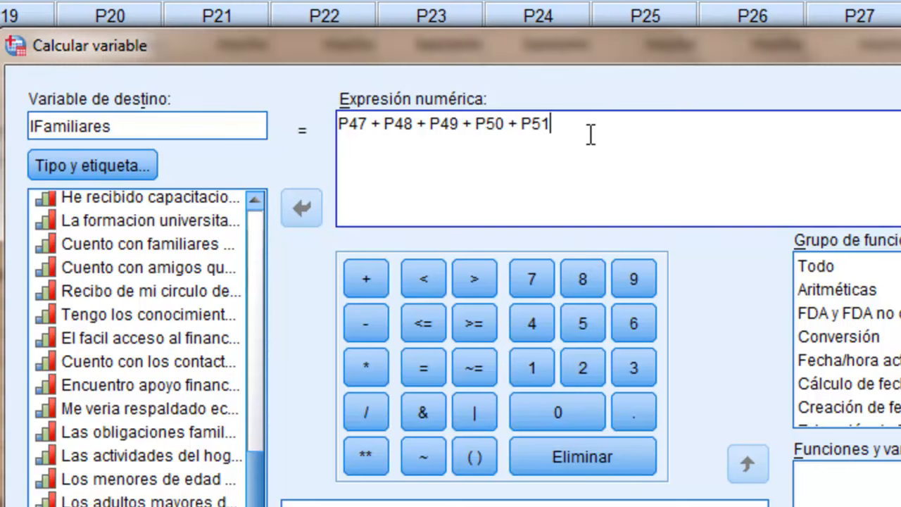
- Enclose the sum P47 + P48 + P49 + P50 + P51 in parentheses, divide it by 5, and compute IFamiliares
{"action": "type", "text": ")"}
{"action": "left_click", "coordinate": [342, 122]}
{"action": "type", "text": "("}
{"action": "left_click", "coordinate": [598, 123]}
{"action": "left_click", "coordinate": [375, 409]}
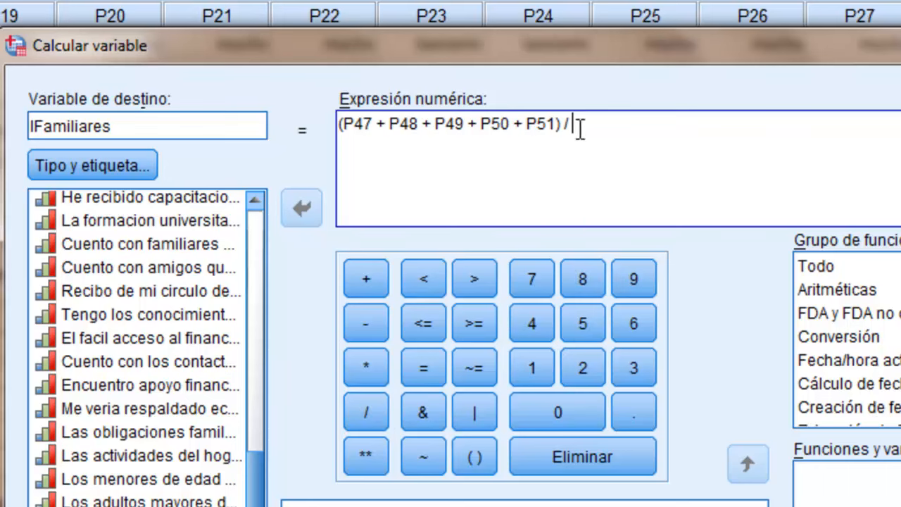
{"action": "left_click_drag", "start_coordinate": [526, 124], "coordinate": [567, 125]}
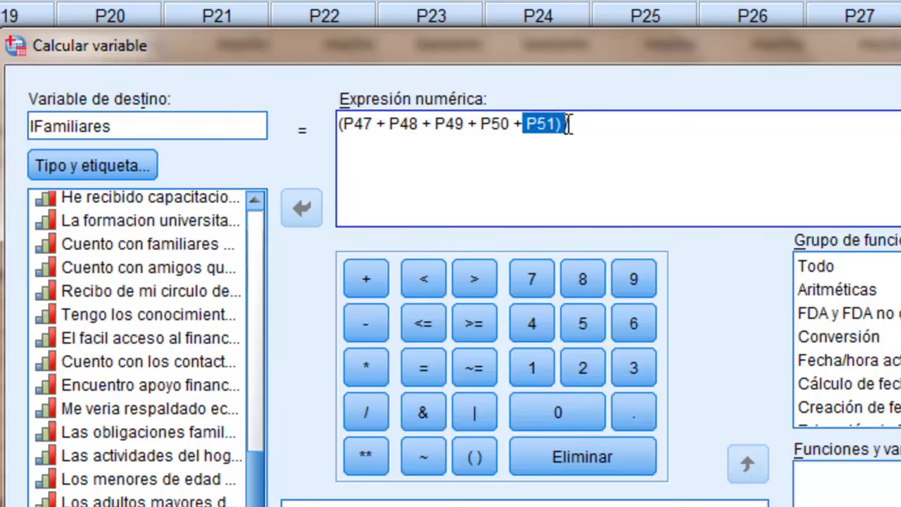
{"action": "left_click", "coordinate": [598, 122]}
{"action": "type", "text": "5"}
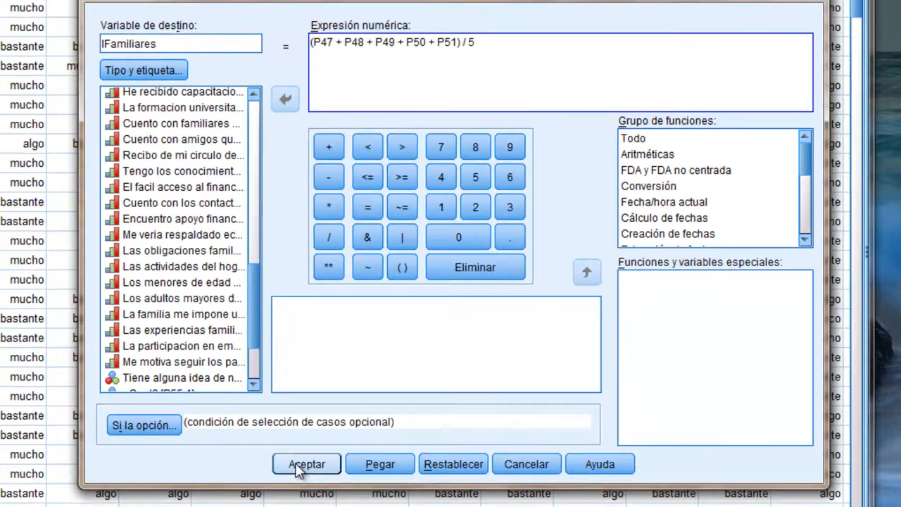
{"action": "left_click", "coordinate": [307, 463]}
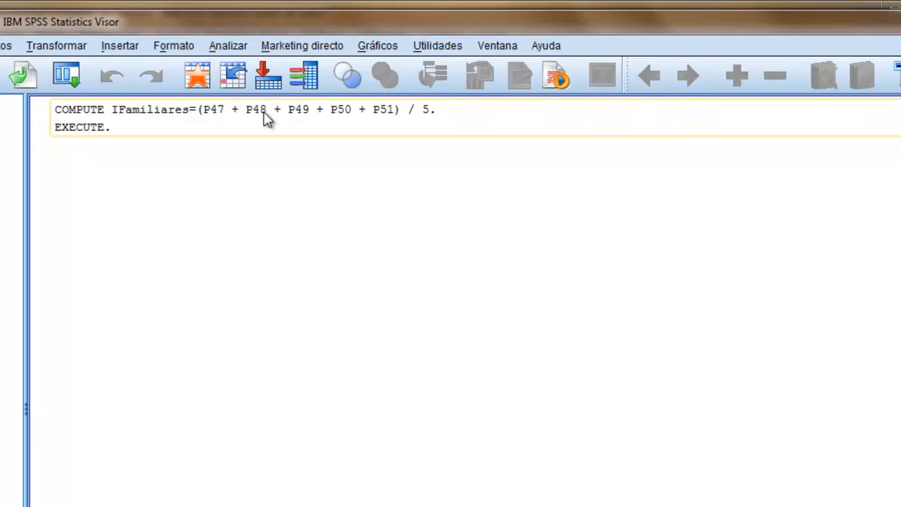
- Reopen Calcular variable and clear the IFamiliares target and expression for a new calculation
{"action": "left_click", "coordinate": [60, 46]}
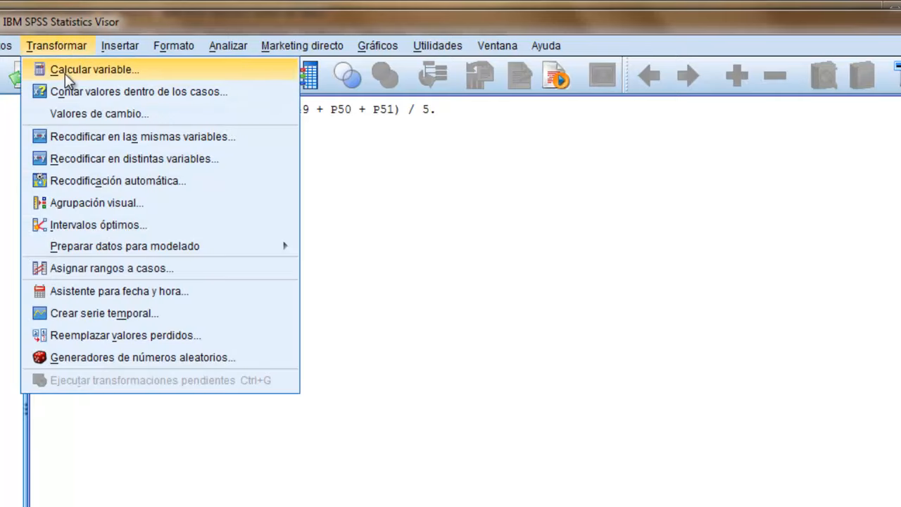
{"action": "left_click", "coordinate": [67, 70]}
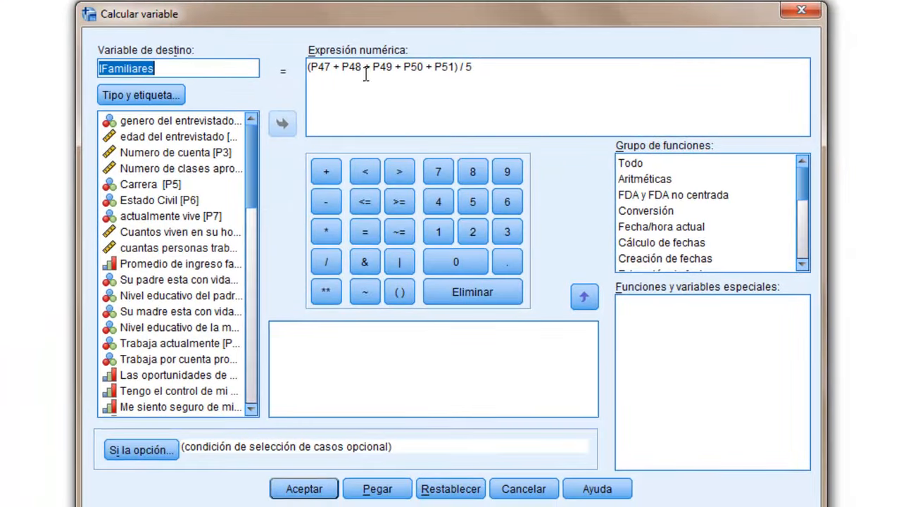
{"action": "left_click_drag", "start_coordinate": [497, 63], "coordinate": [307, 66]}
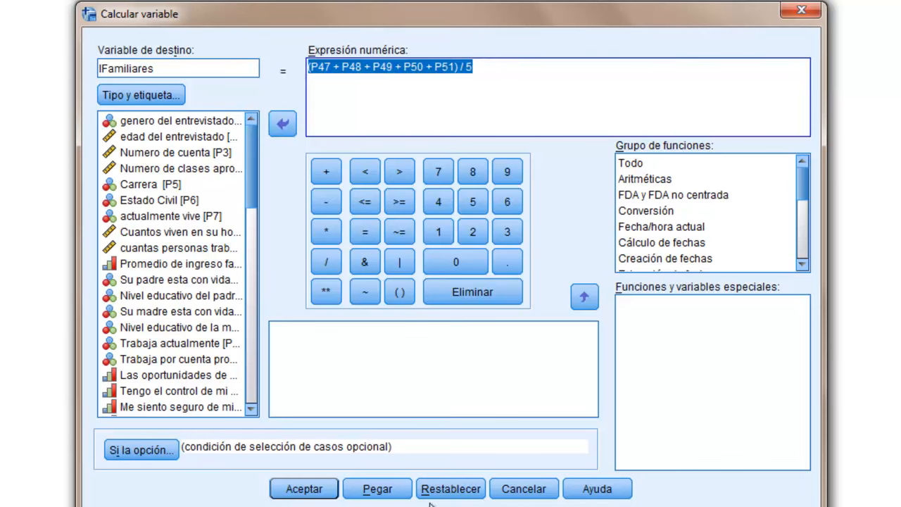
{"action": "left_click", "coordinate": [454, 489]}
{"action": "left_click", "coordinate": [109, 68]}
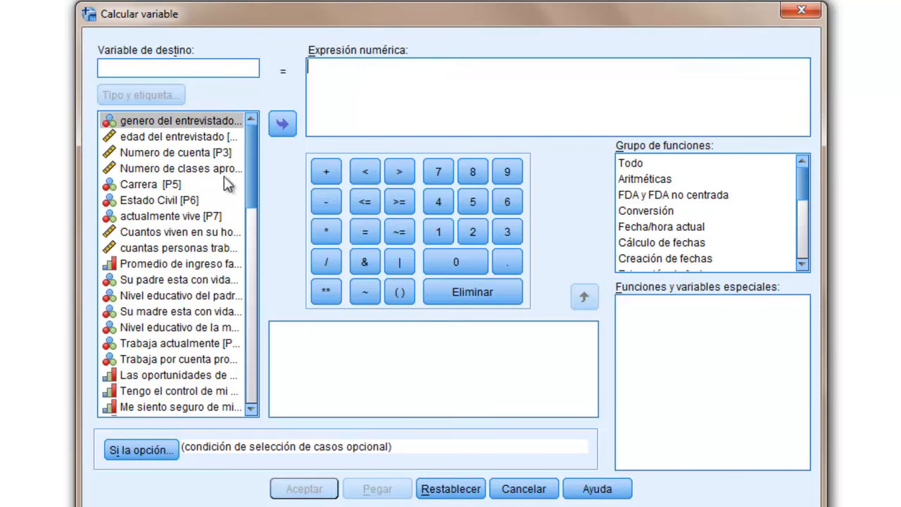
- Examine the full labels and value labels of P53, P54 and P52, and close the variable information
{"action": "left_click_drag", "start_coordinate": [248, 171], "coordinate": [252, 344]}
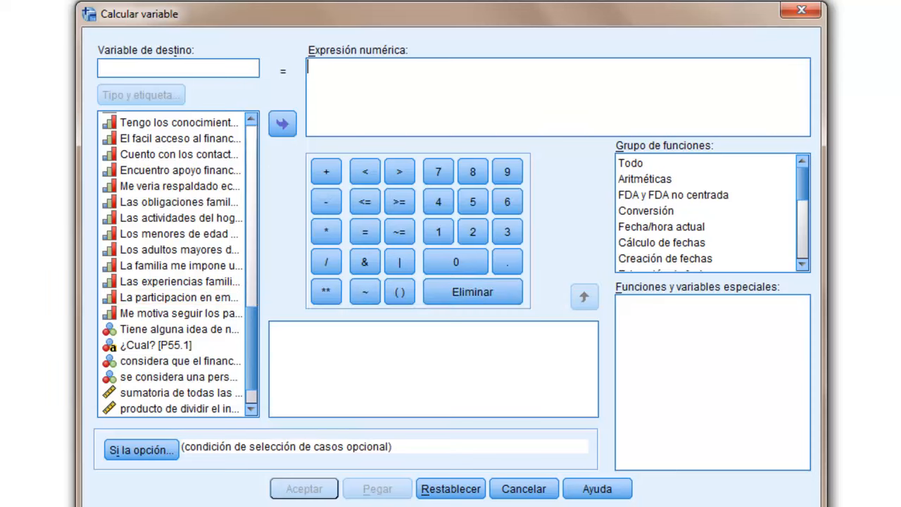
{"action": "left_click", "coordinate": [172, 2]}
{"action": "left_click_drag", "start_coordinate": [213, 179], "coordinate": [221, 310]}
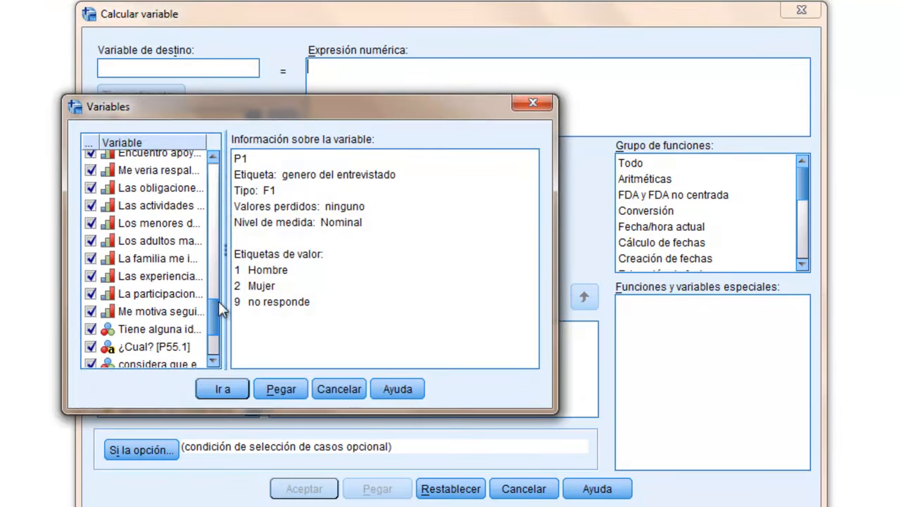
{"action": "left_click", "coordinate": [149, 293]}
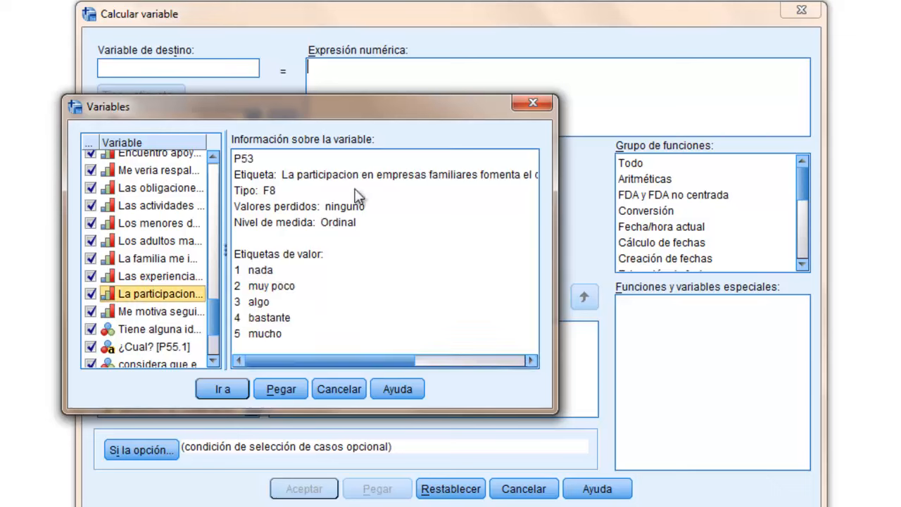
{"action": "left_click_drag", "start_coordinate": [556, 183], "coordinate": [754, 178]}
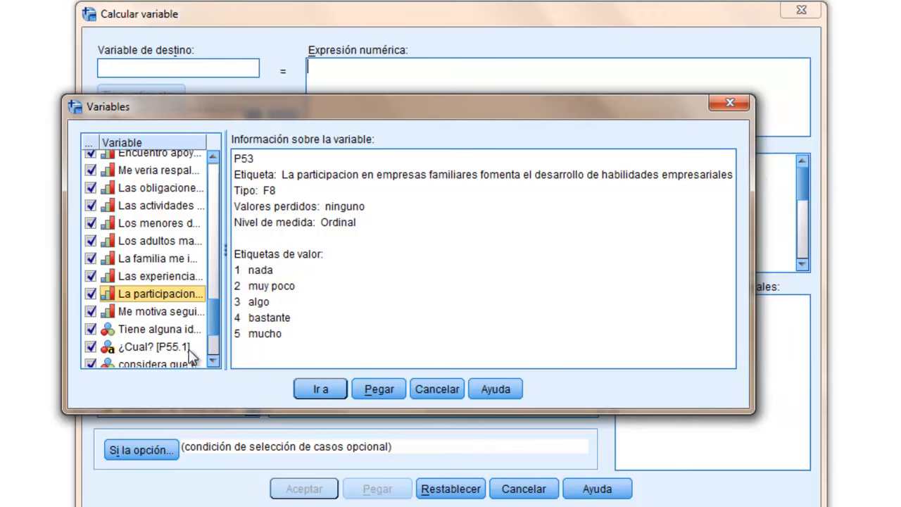
{"action": "left_click", "coordinate": [142, 311]}
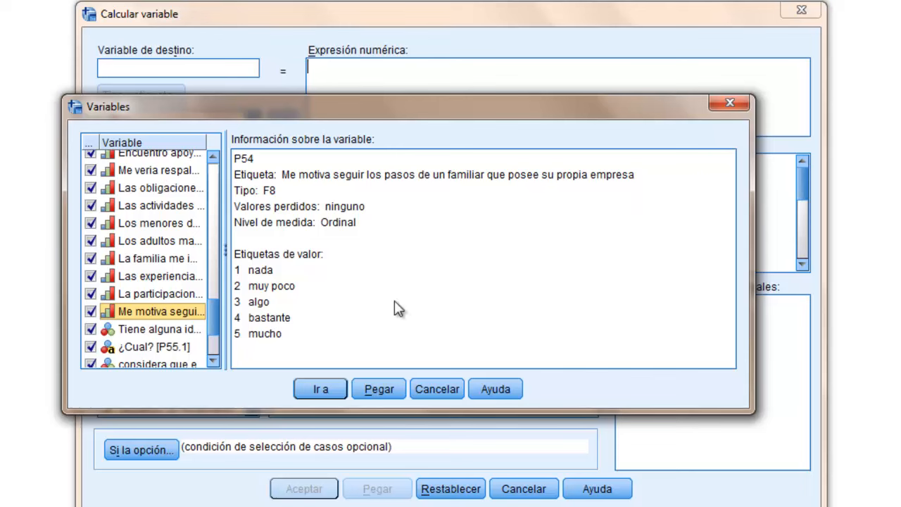
{"action": "left_click", "coordinate": [150, 280]}
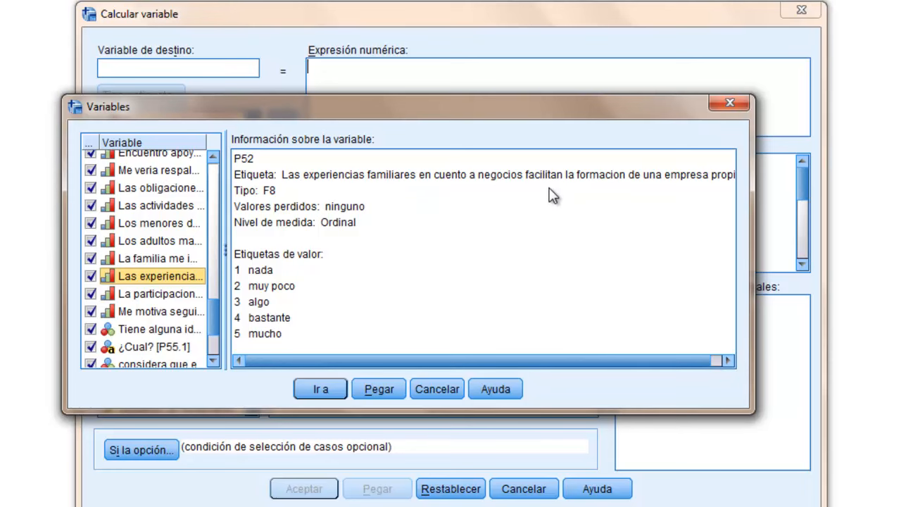
{"action": "left_click", "coordinate": [762, 196]}
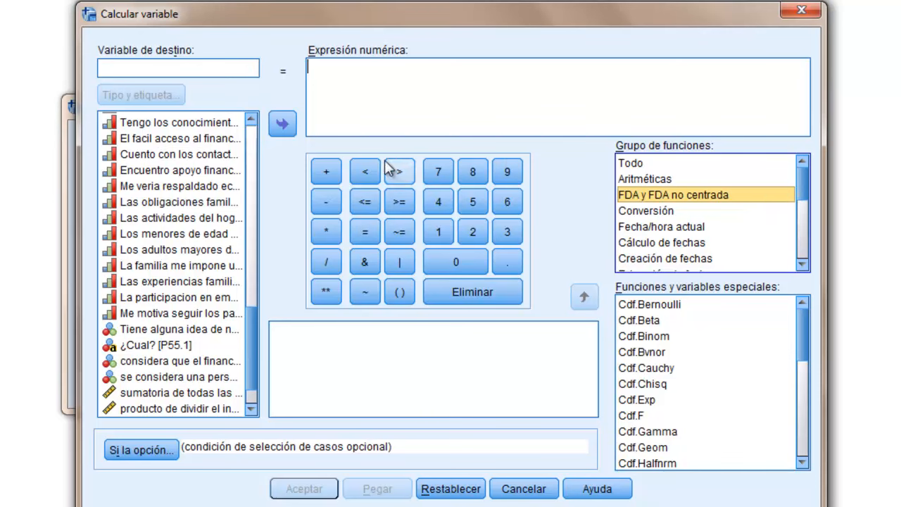
{"action": "left_click", "coordinate": [71, 110]}
{"action": "left_click", "coordinate": [741, 103]}
- Name the target variable APFamiliares and build the sum P52 + P53 + P54 as its numeric expression
{"action": "left_click", "coordinate": [102, 68]}
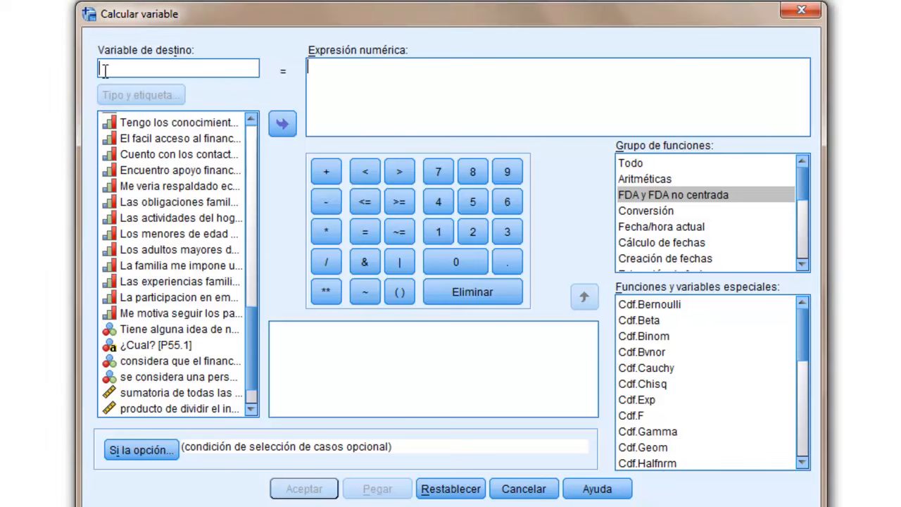
{"action": "type", "text": "APFa"}
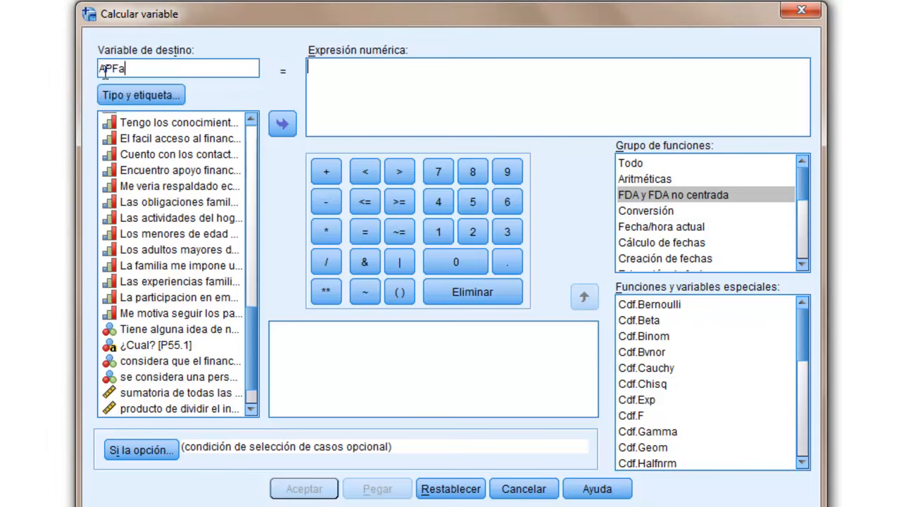
{"action": "type", "text": "miliares"}
{"action": "left_click", "coordinate": [148, 281]}
{"action": "left_click", "coordinate": [283, 124]}
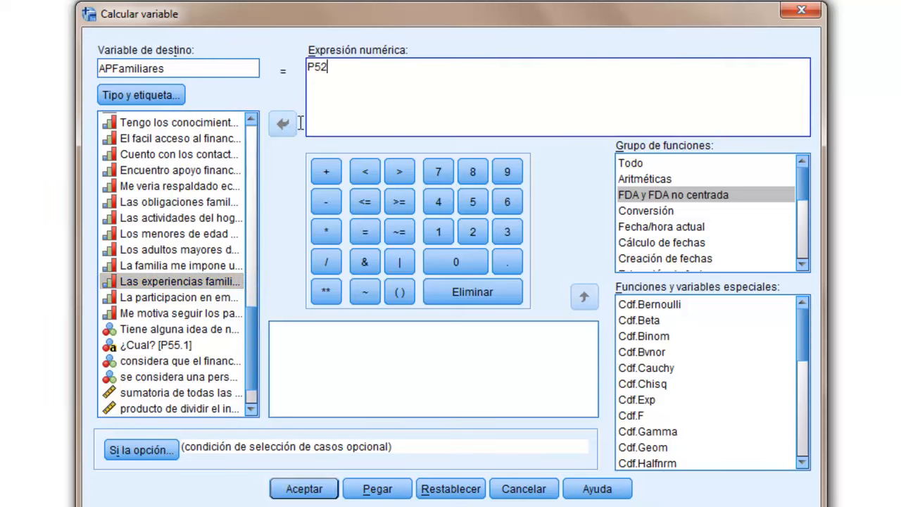
{"action": "left_click", "coordinate": [325, 173]}
{"action": "left_click", "coordinate": [153, 297]}
{"action": "left_click", "coordinate": [284, 124]}
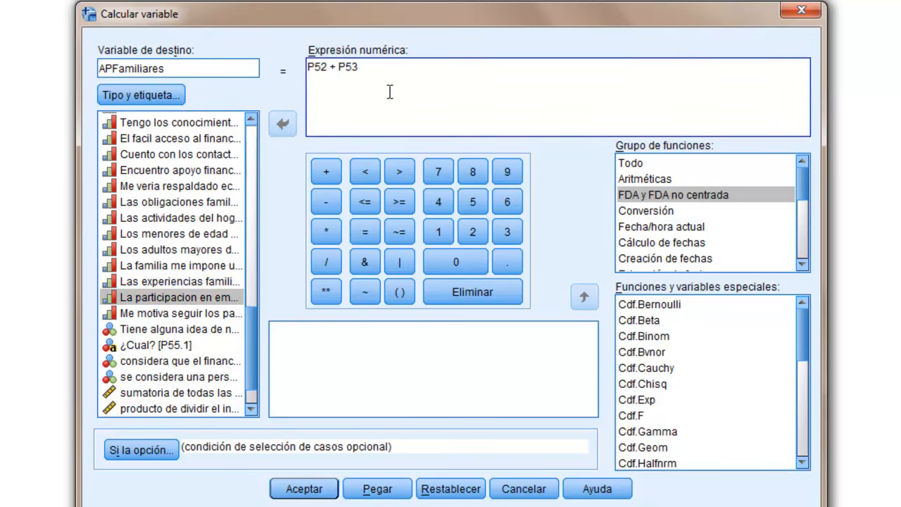
{"action": "left_click", "coordinate": [326, 173]}
{"action": "left_click", "coordinate": [155, 315]}
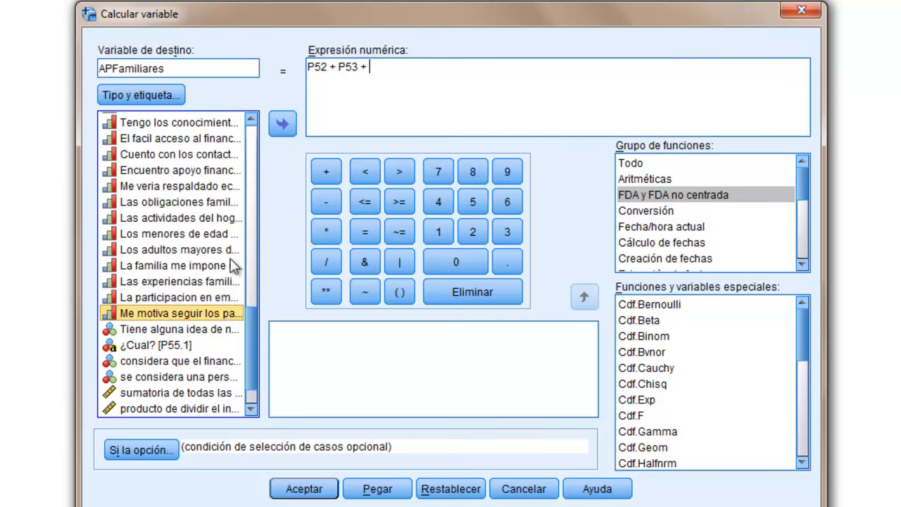
{"action": "left_click", "coordinate": [283, 124]}
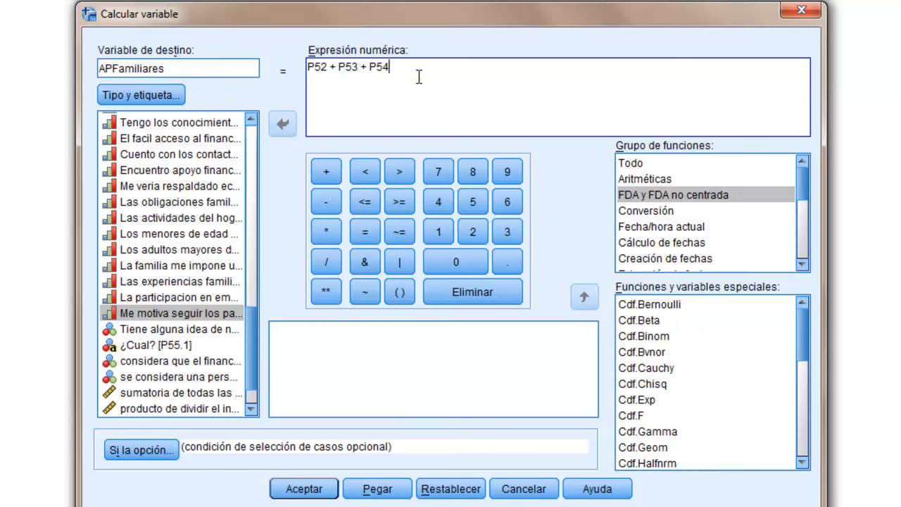
- Clear the target variable name and enter APFamiliares again
{"action": "left_click_drag", "start_coordinate": [168, 69], "coordinate": [92, 68]}
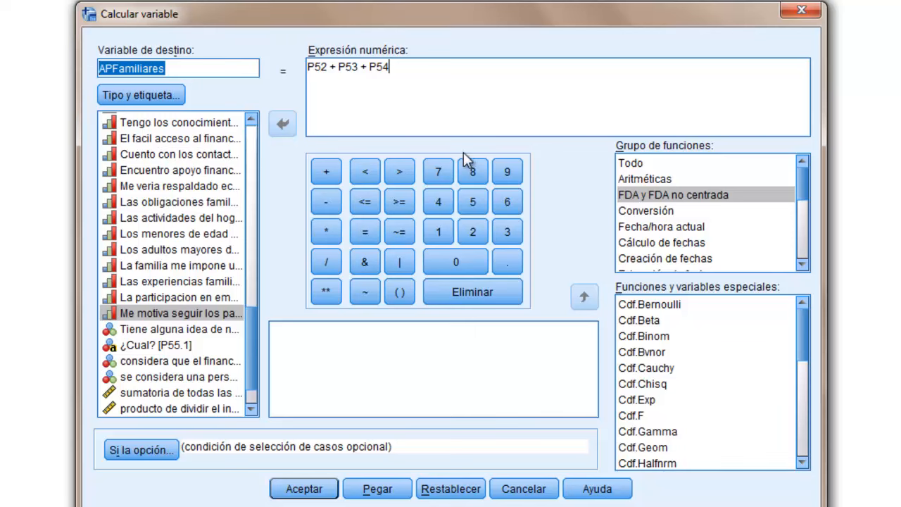
{"action": "left_click", "coordinate": [678, 194]}
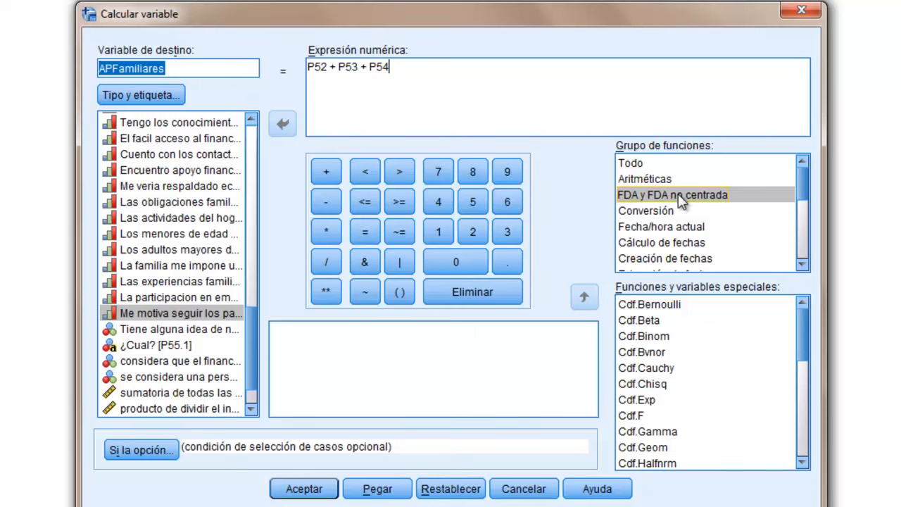
{"action": "key", "text": "BackSpace"}
{"action": "key", "text": "BackSpace"}
{"action": "type", "text": "Ap"}
{"action": "key", "text": "BackSpace"}
{"action": "type", "text": "P"}
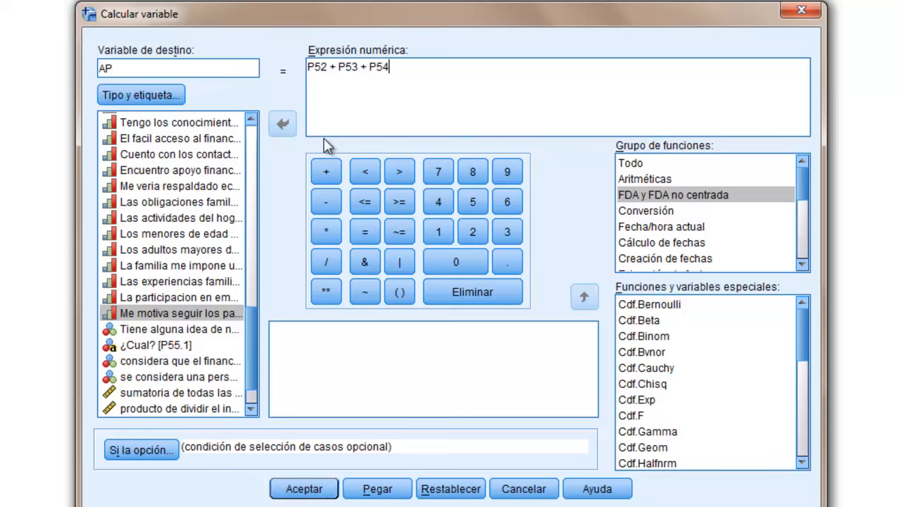
{"action": "type", "text": "Familiares"}
- Enclose the sum P52 + P53 + P54 in parentheses, divide it by 3, and compute APFamiliares
{"action": "left_click", "coordinate": [444, 78]}
{"action": "type", "text": ")"}
{"action": "left_click", "coordinate": [309, 68]}
{"action": "type", "text": "("}
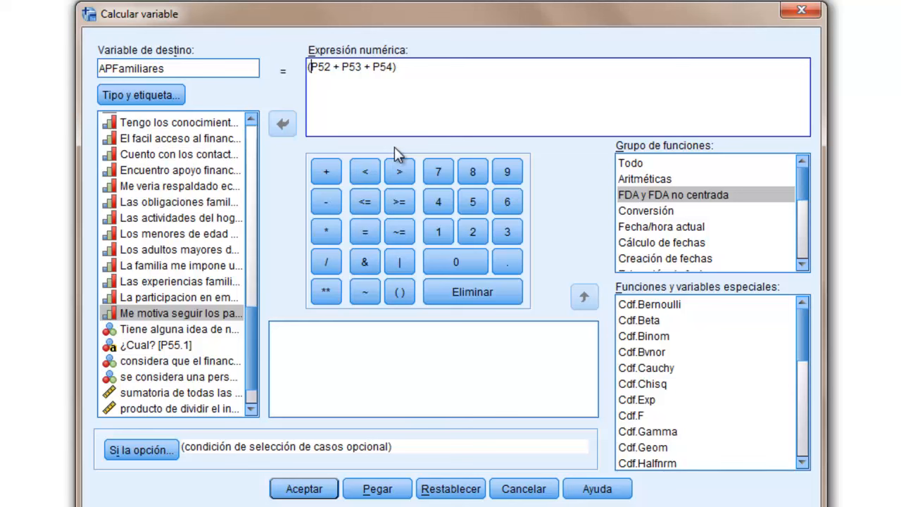
{"action": "left_click", "coordinate": [478, 68]}
{"action": "type", "text": "/"}
{"action": "left_click", "coordinate": [512, 238]}
{"action": "left_click", "coordinate": [301, 487]}
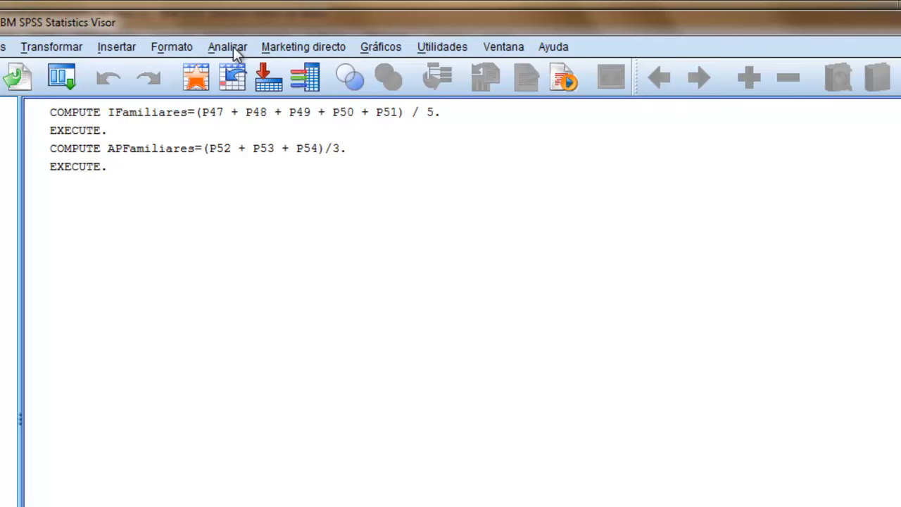
{"action": "left_click", "coordinate": [235, 49]}
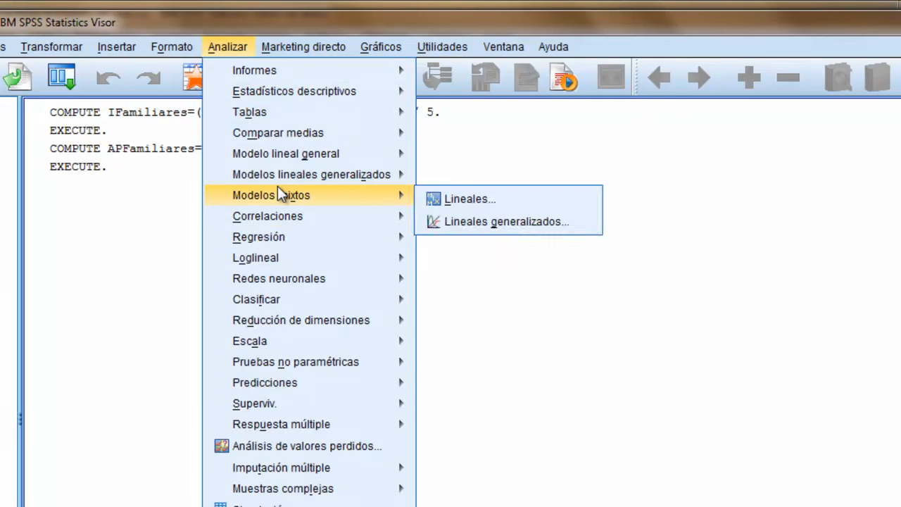
{"action": "mouse_move", "coordinate": [285, 219]}
{"action": "mouse_move", "coordinate": [299, 262]}
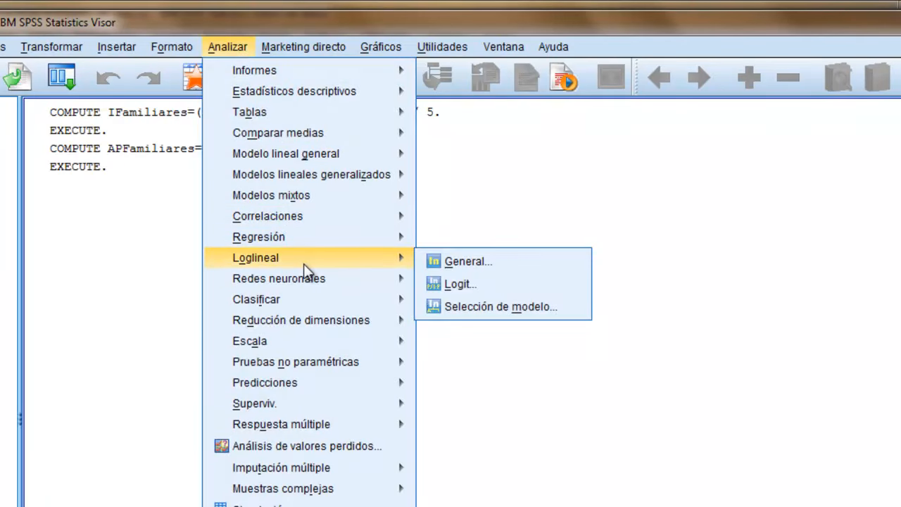
{"action": "mouse_move", "coordinate": [315, 223]}
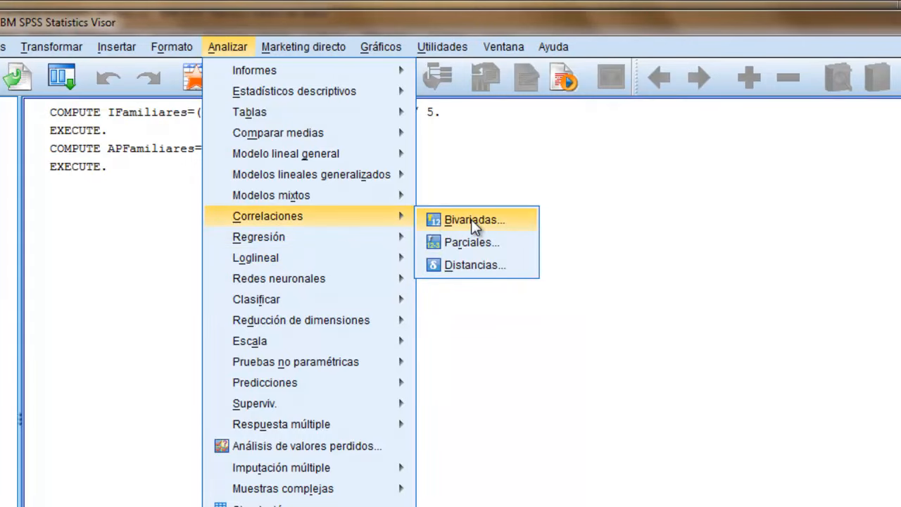
{"action": "left_click", "coordinate": [473, 220]}
{"action": "left_click", "coordinate": [478, 437]}
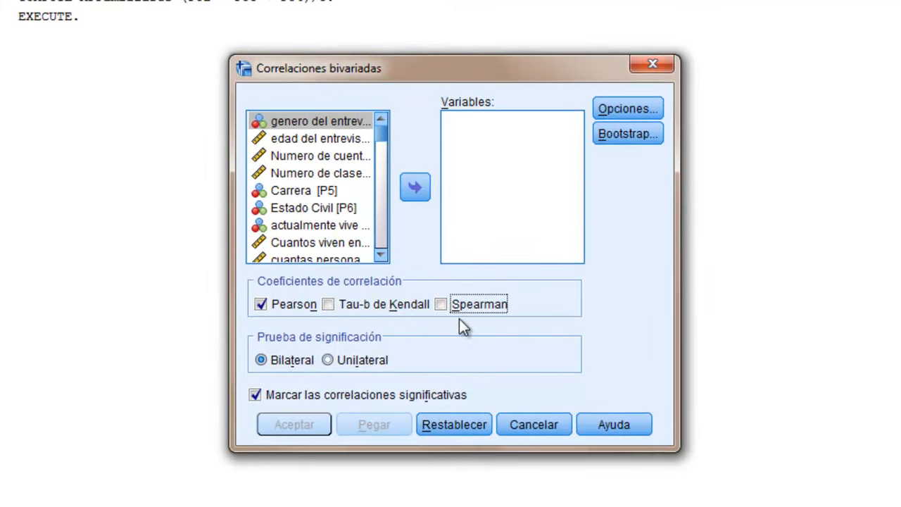
{"action": "left_click_drag", "start_coordinate": [381, 132], "coordinate": [377, 248]}
{"action": "left_click", "coordinate": [291, 240]}
{"action": "left_click", "coordinate": [403, 198]}
{"action": "left_click", "coordinate": [304, 253]}
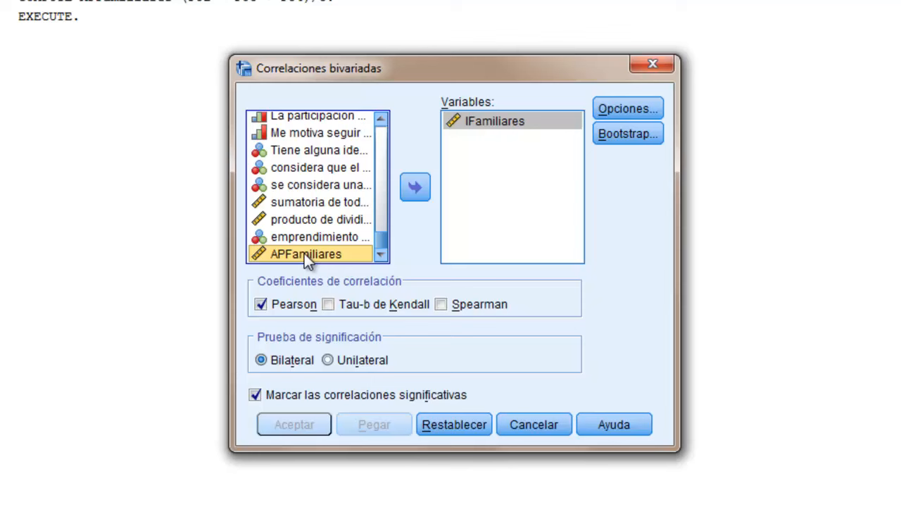
{"action": "left_click", "coordinate": [413, 197]}
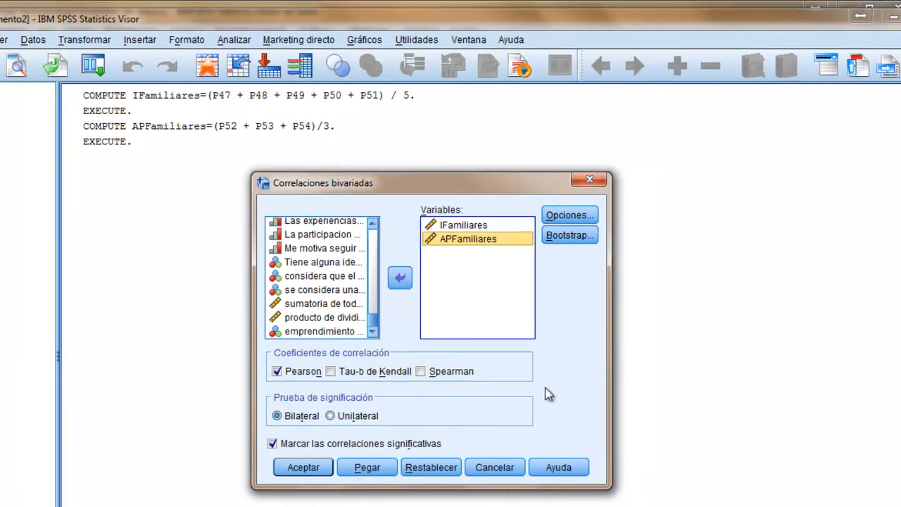
{"action": "left_click", "coordinate": [599, 182]}
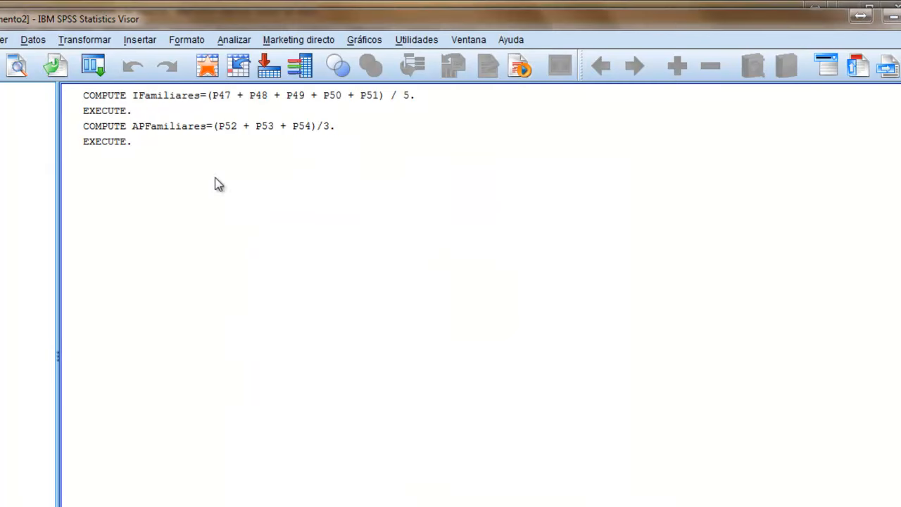
- Start the Explorar analysis with IFamiliares and APFamiliares as the dependent variables
{"action": "left_click", "coordinate": [233, 40]}
{"action": "mouse_move", "coordinate": [344, 78]}
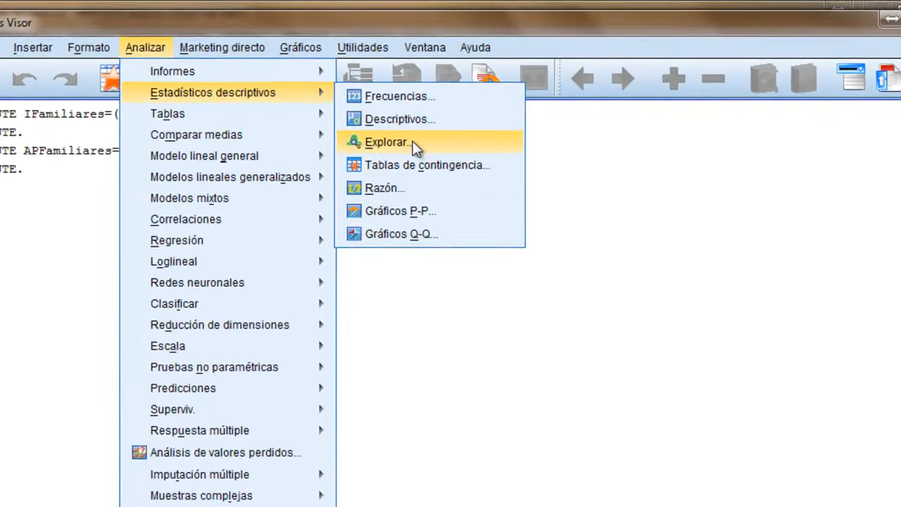
{"action": "left_click", "coordinate": [450, 119]}
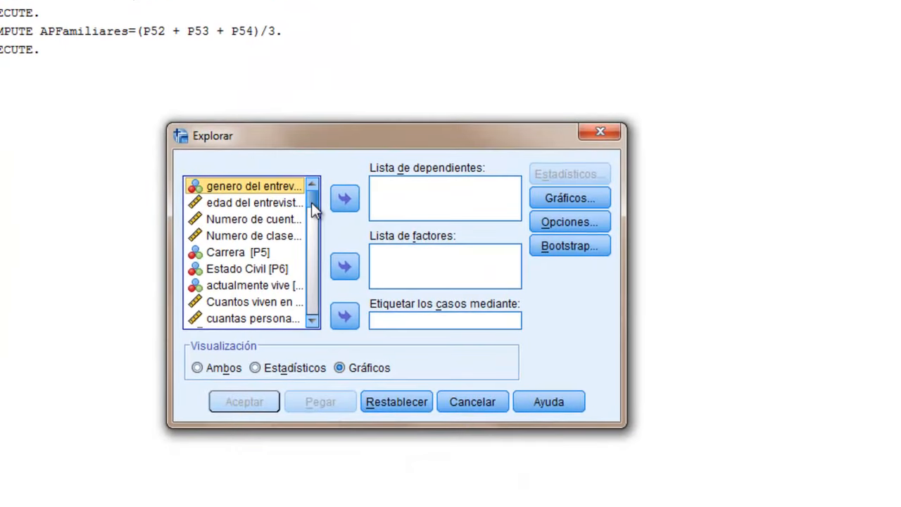
{"action": "left_click_drag", "start_coordinate": [299, 314], "coordinate": [304, 439]}
{"action": "left_click", "coordinate": [235, 307]}
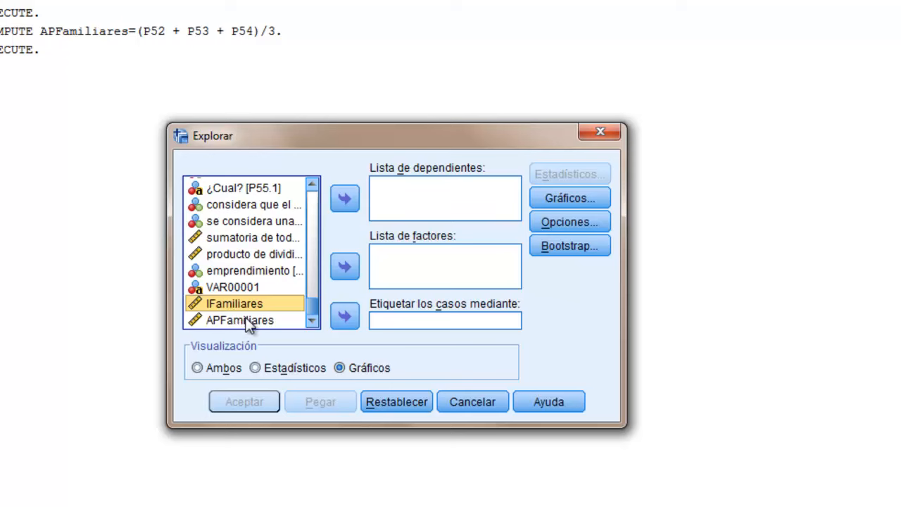
{"action": "left_click", "coordinate": [244, 319], "text": "shift"}
{"action": "left_click", "coordinate": [344, 198]}
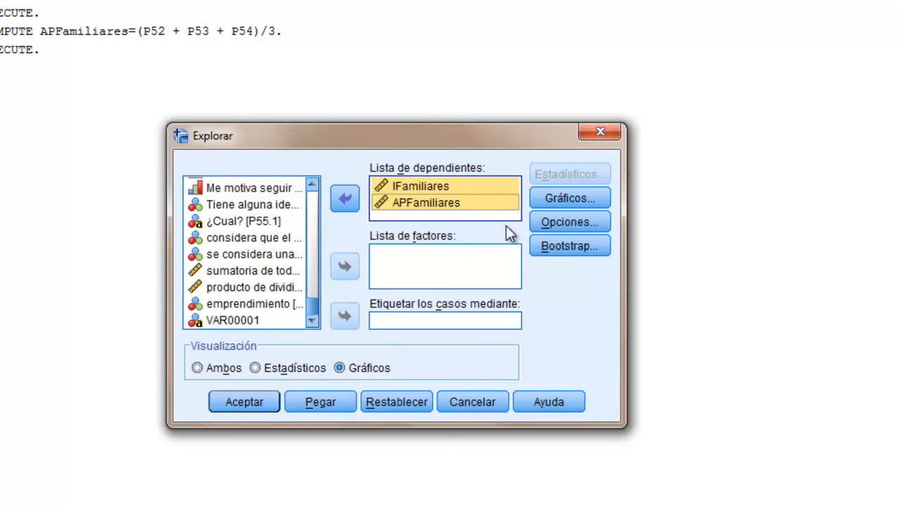
- Set the Explorar plots to Histograma and Gráficos con pruebas de normalidad, without De tallo y hojas
{"action": "left_click", "coordinate": [561, 200]}
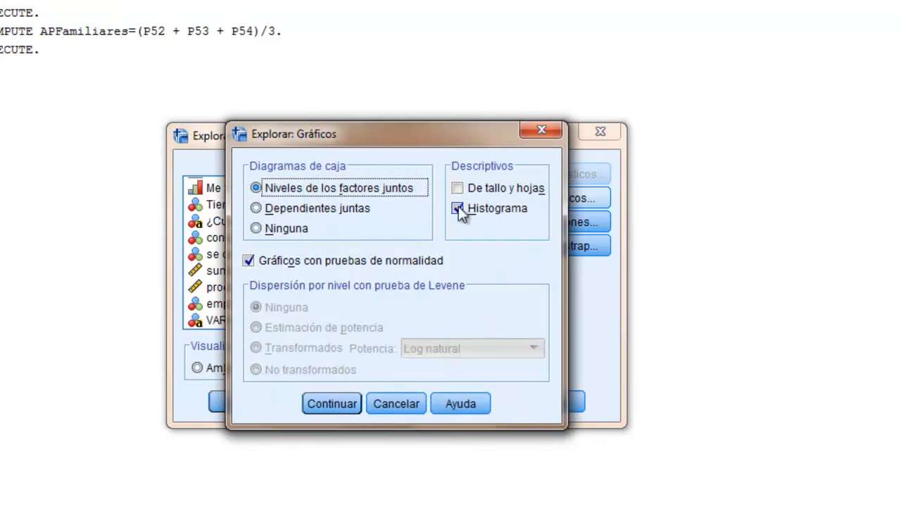
{"action": "left_click", "coordinate": [294, 265]}
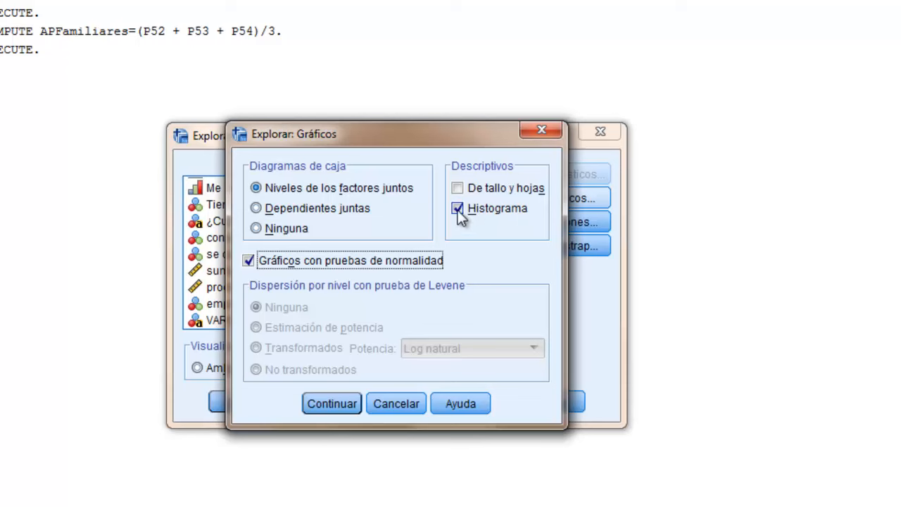
{"action": "left_click", "coordinate": [457, 188]}
{"action": "left_click", "coordinate": [456, 188]}
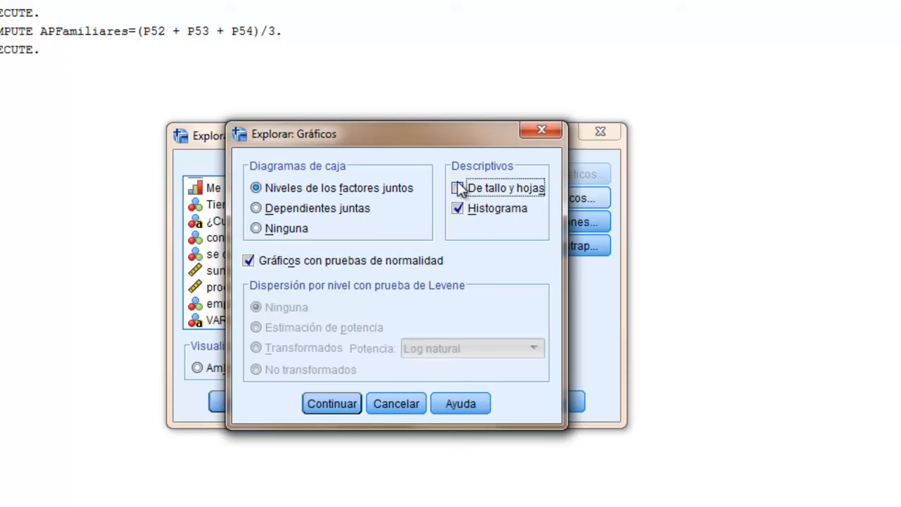
{"action": "left_click", "coordinate": [332, 403]}
- Choose Ambos to output both statistics and plots, and run the Explorar analysis
{"action": "left_click", "coordinate": [226, 371]}
{"action": "left_click", "coordinate": [360, 370]}
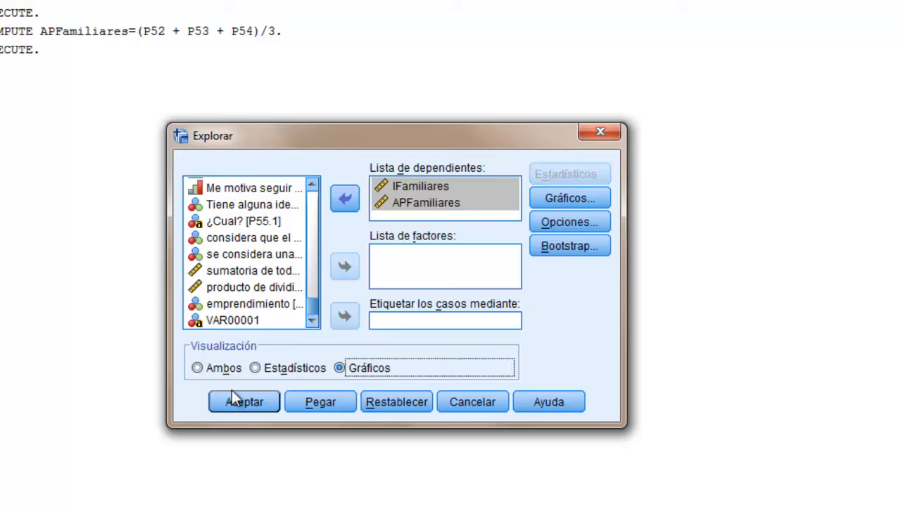
{"action": "left_click", "coordinate": [214, 370]}
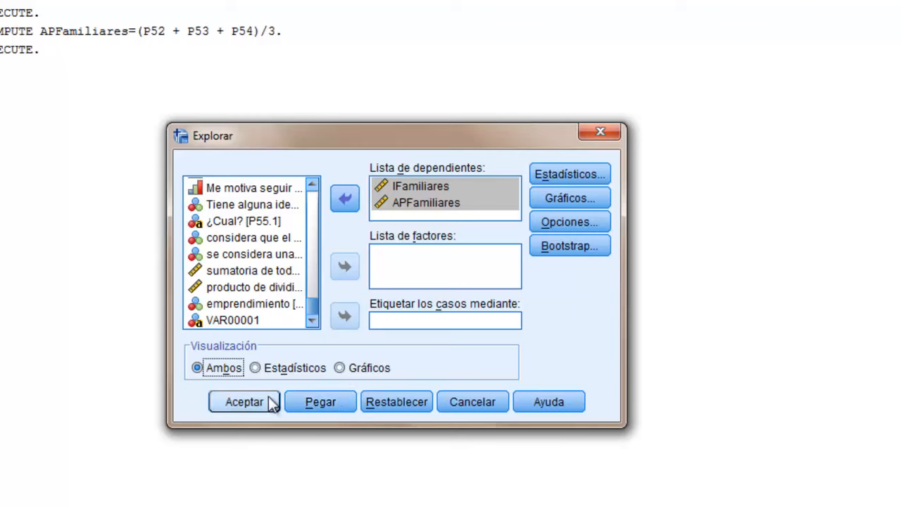
{"action": "left_click", "coordinate": [229, 407]}
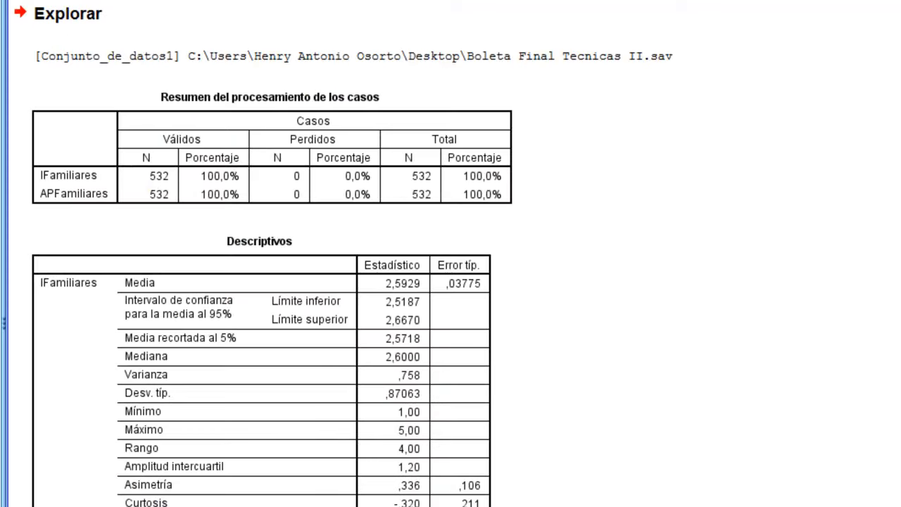
- Examine the Descriptivos and Pruebas de normalidad tables for IFamiliares and APFamiliares in the Explorar output
{"action": "left_click", "coordinate": [83, 304]}
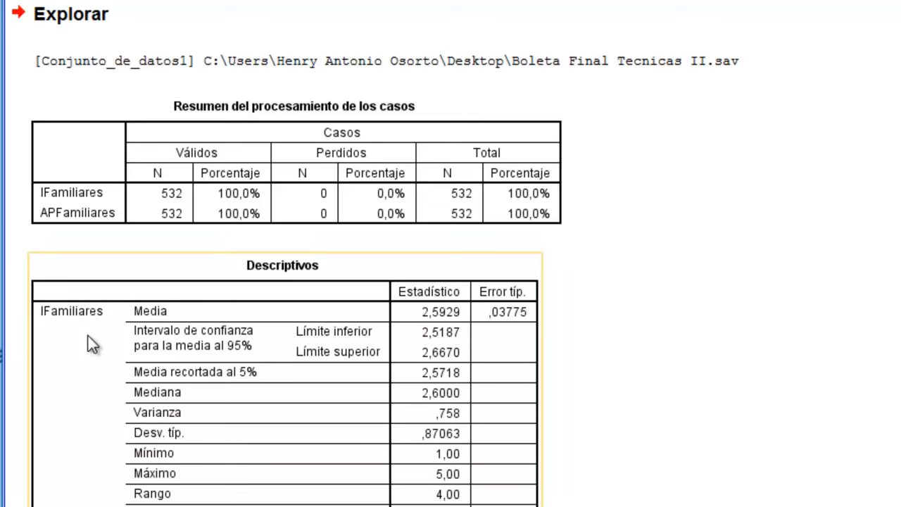
{"action": "scroll", "coordinate": [88, 336], "scroll_direction": "down", "scroll_amount": 3}
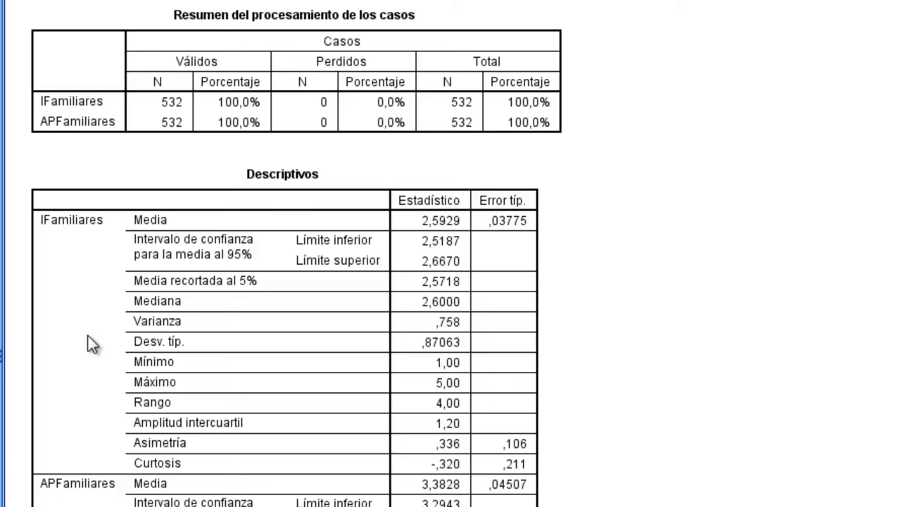
{"action": "left_click", "coordinate": [88, 335]}
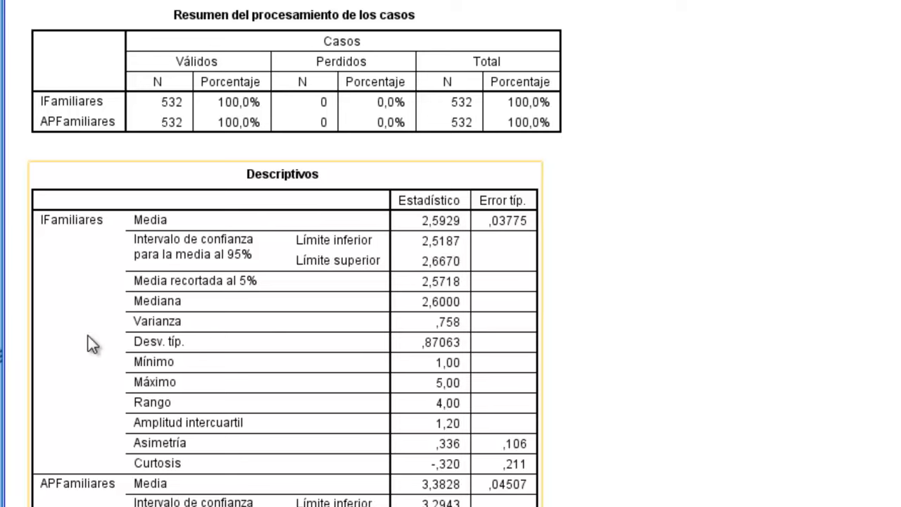
{"action": "scroll", "coordinate": [92, 345], "scroll_direction": "down", "scroll_amount": 3}
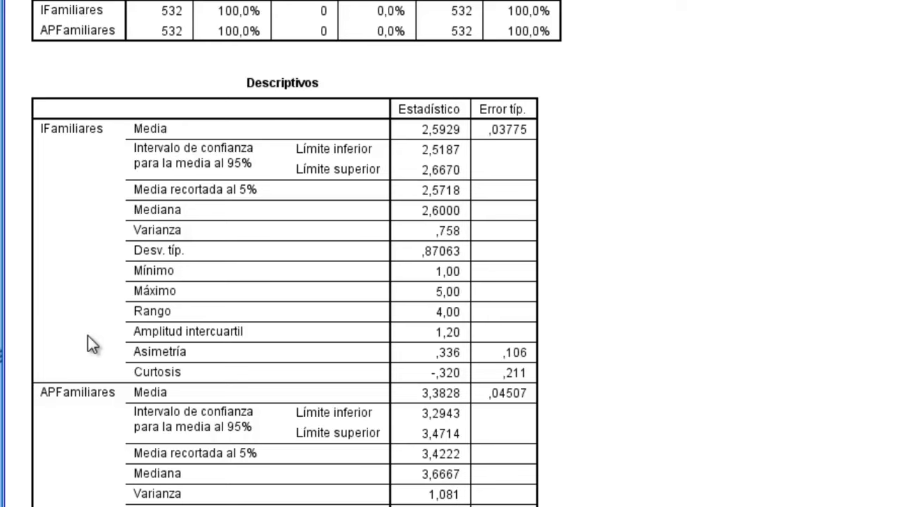
{"action": "scroll", "coordinate": [91, 345], "scroll_direction": "down", "scroll_amount": 5}
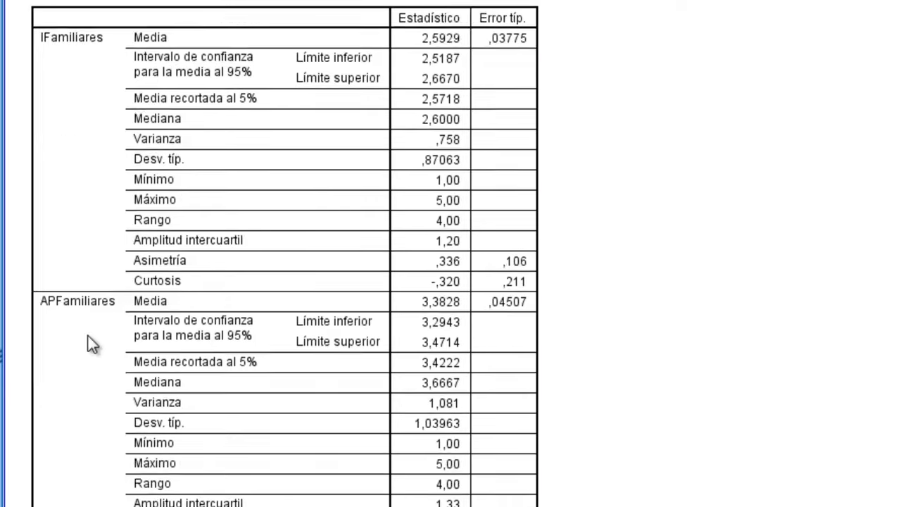
{"action": "left_click", "coordinate": [92, 345]}
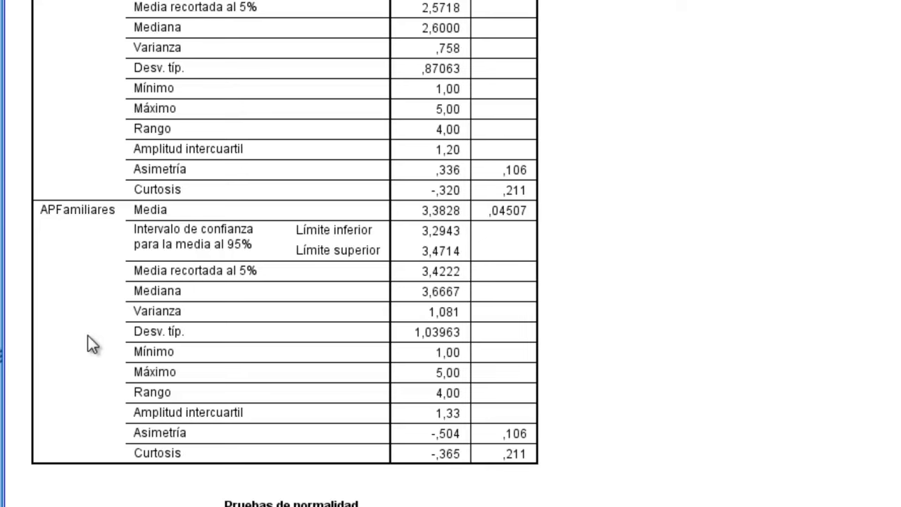
{"action": "left_click", "coordinate": [92, 344]}
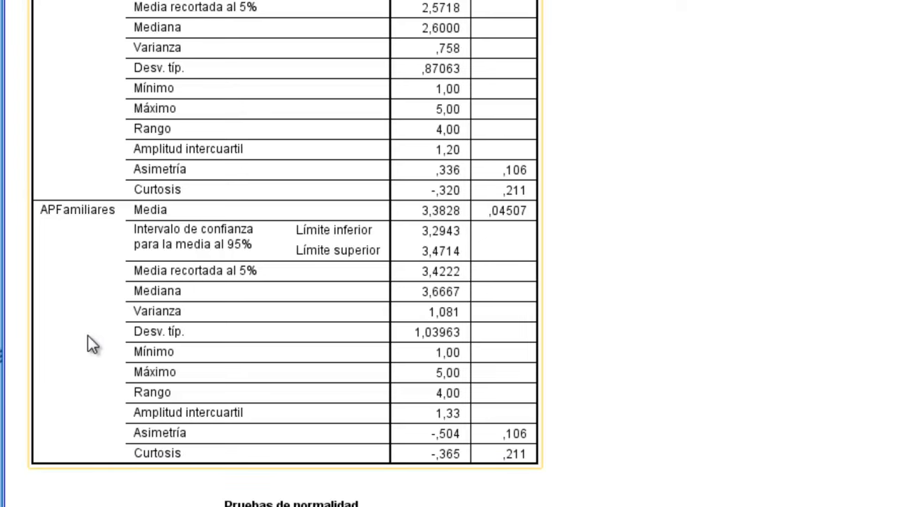
{"action": "left_click", "coordinate": [88, 337]}
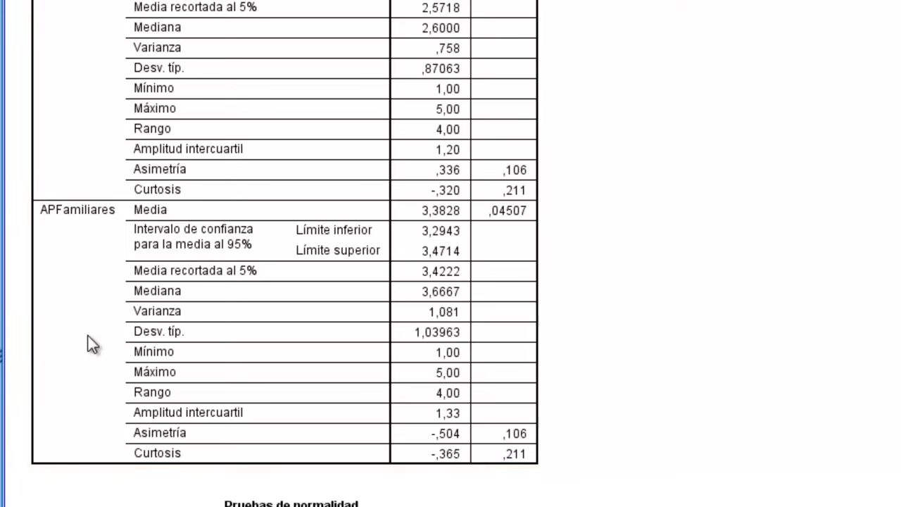
{"action": "left_click", "coordinate": [92, 344]}
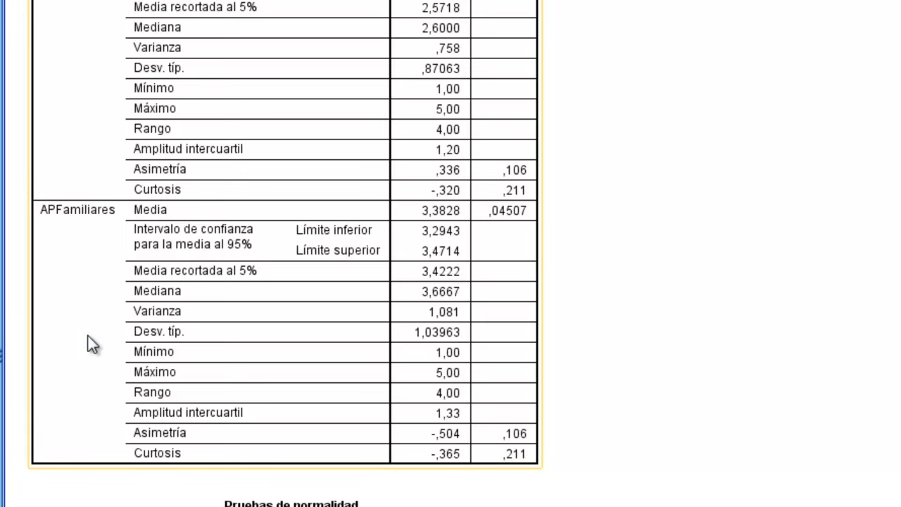
{"action": "left_click", "coordinate": [92, 344]}
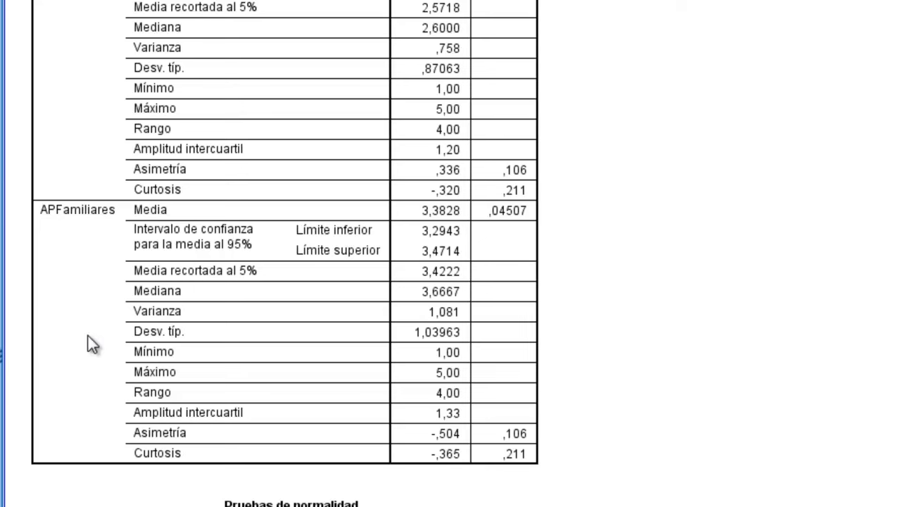
{"action": "left_click", "coordinate": [92, 344]}
{"action": "scroll", "coordinate": [91, 345], "scroll_direction": "down", "scroll_amount": 4}
{"action": "left_click", "coordinate": [91, 344]}
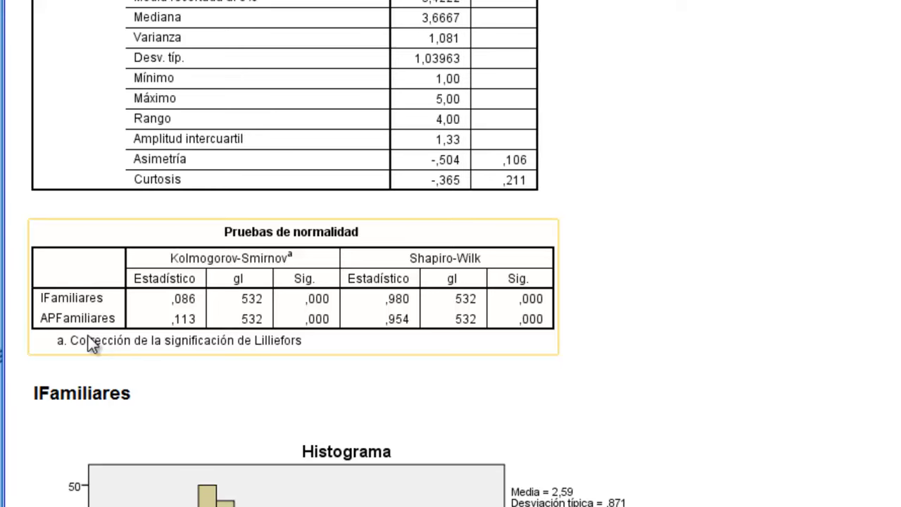
{"action": "scroll", "coordinate": [91, 344], "scroll_direction": "down", "scroll_amount": 1}
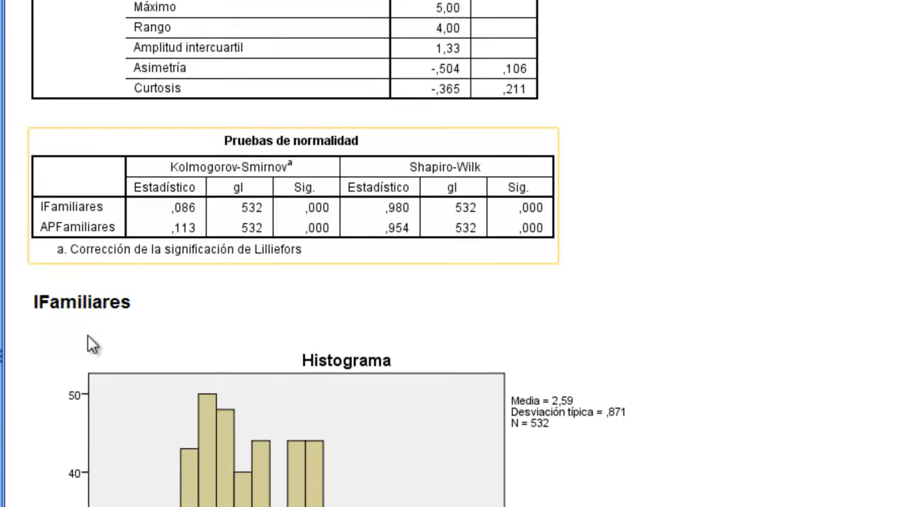
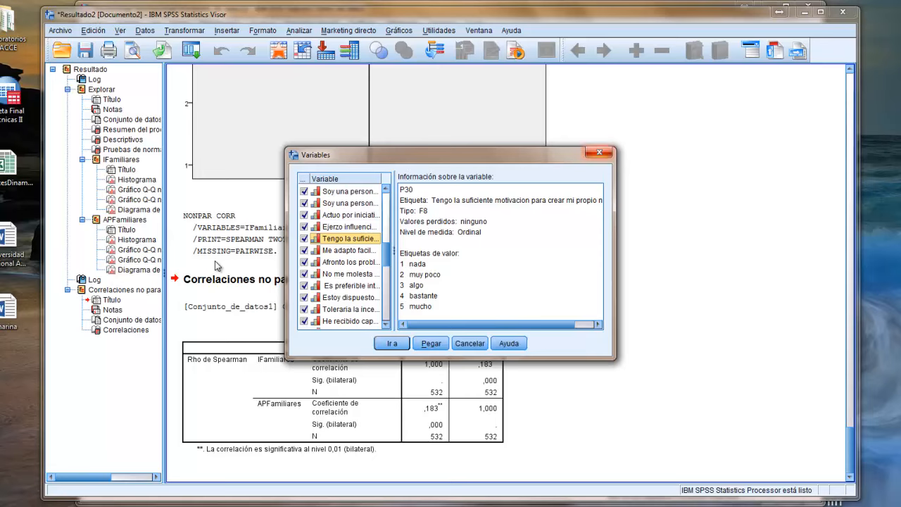
- Close the variable information and start Agrupación visual with IFamiliares as the variable to group
{"action": "key", "text": "Escape"}
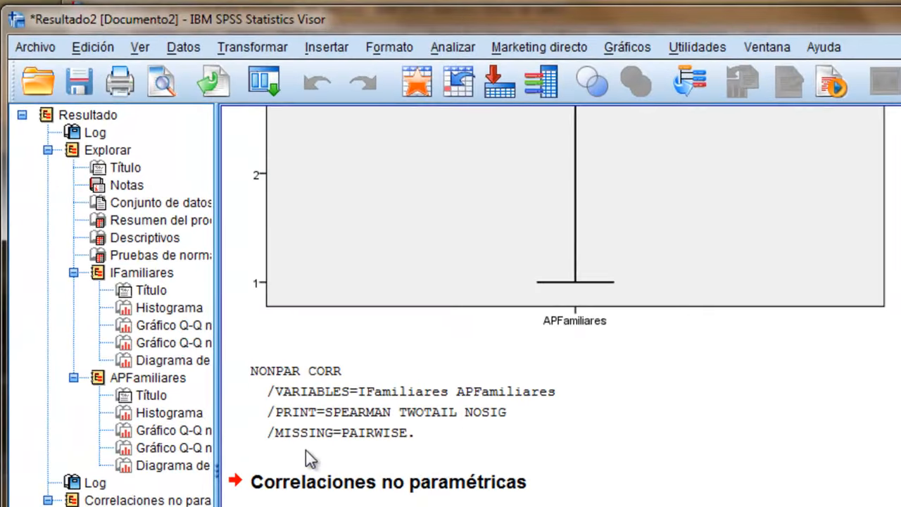
{"action": "key", "text": "alt+t"}
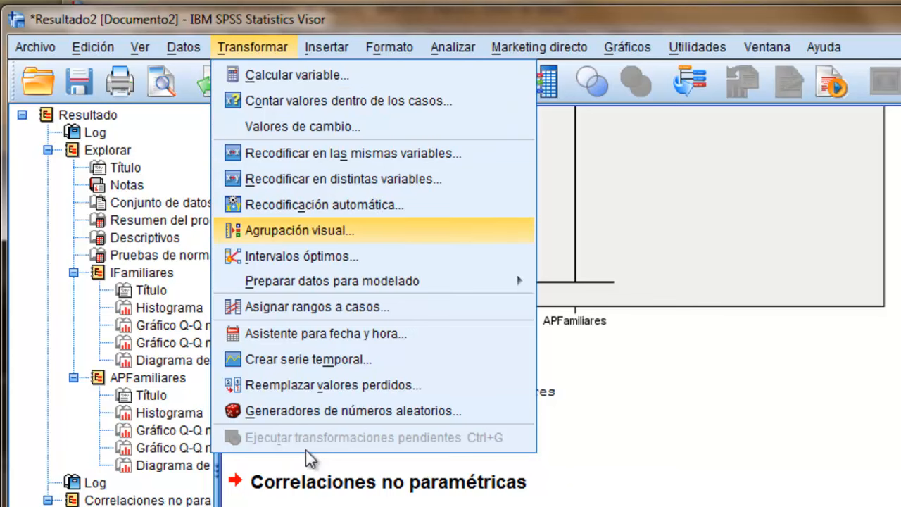
{"action": "key", "text": "Return"}
{"action": "mouse_move", "coordinate": [141, 12]}
{"action": "left_mouse_down"}
{"action": "mouse_move", "coordinate": [728, 155]}
{"action": "mouse_move", "coordinate": [698, 142]}
{"action": "left_mouse_up"}
{"action": "mouse_move", "coordinate": [643, 289]}
{"action": "left_mouse_down"}
{"action": "mouse_move", "coordinate": [643, 368]}
{"action": "mouse_move", "coordinate": [628, 416]}
{"action": "left_mouse_up"}
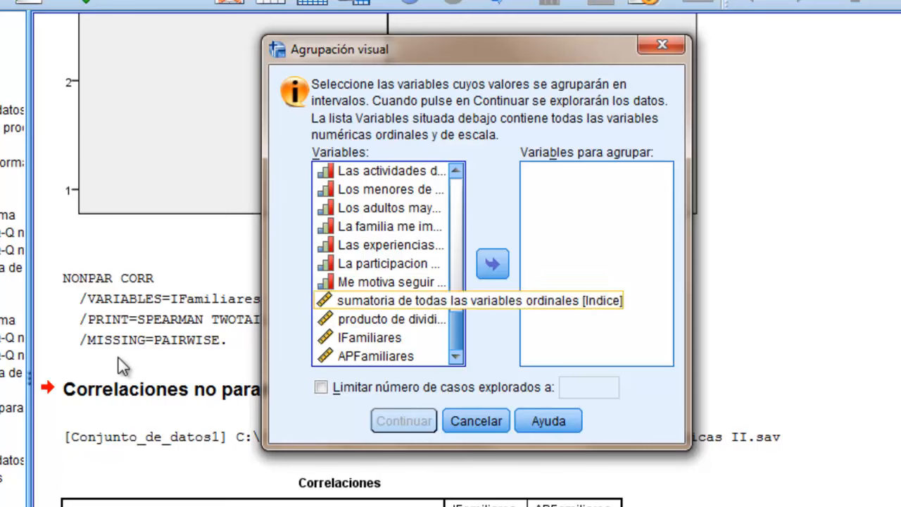
{"action": "left_click", "coordinate": [370, 337]}
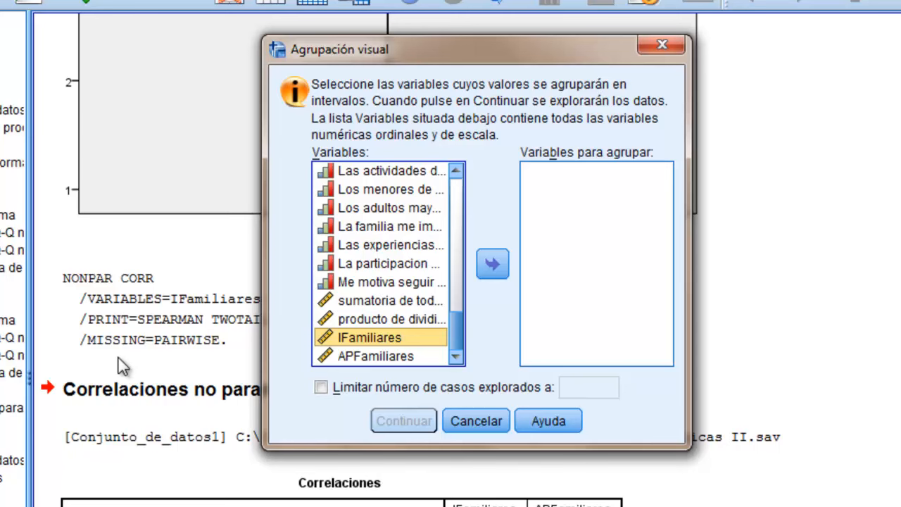
{"action": "left_click", "coordinate": [492, 263]}
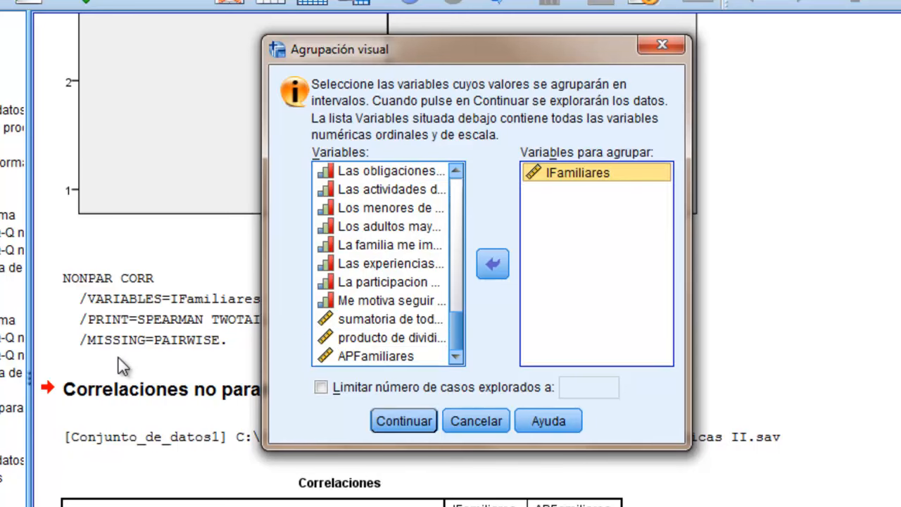
{"action": "key", "text": "Return"}
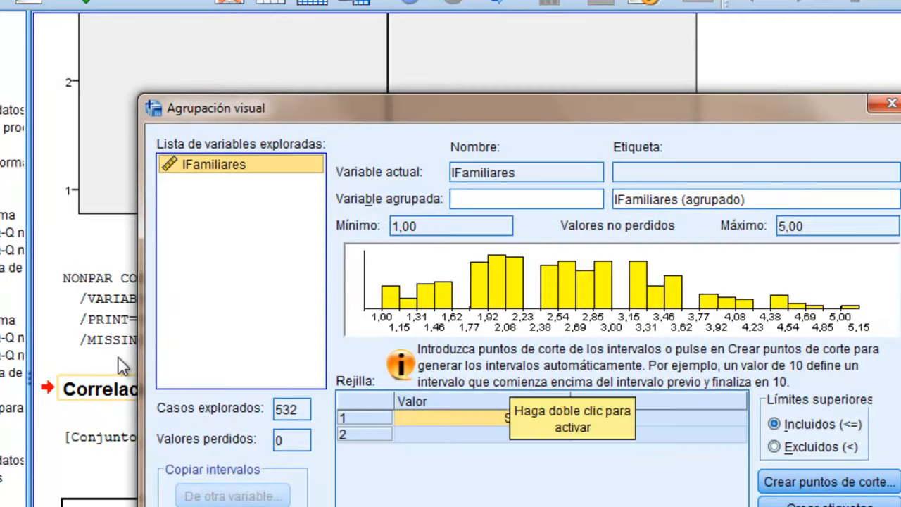
- Add a first cut point of 1 labelled Nada to the IFamiliares grouping
{"action": "key", "text": "Down"}
{"action": "type", "text": "1"}
{"action": "key", "text": "Return"}
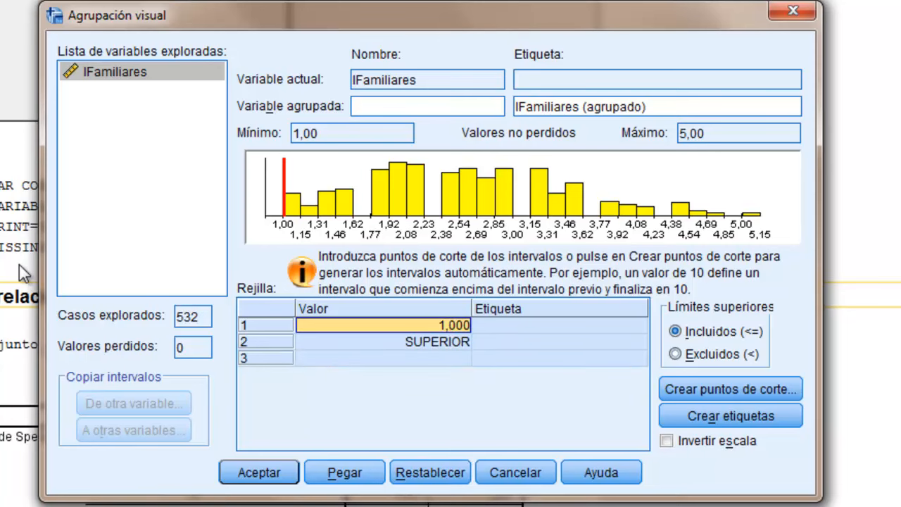
{"action": "key", "text": "Tab"}
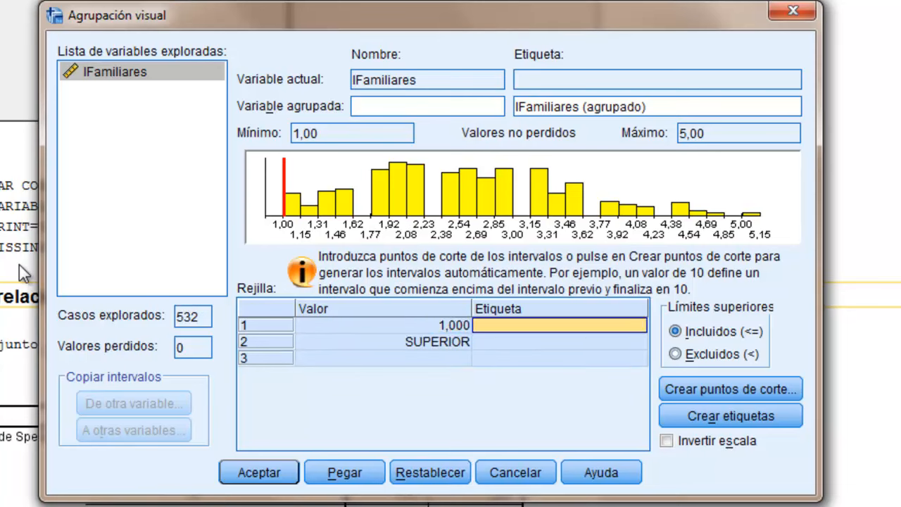
{"action": "type", "text": "Nadal"}
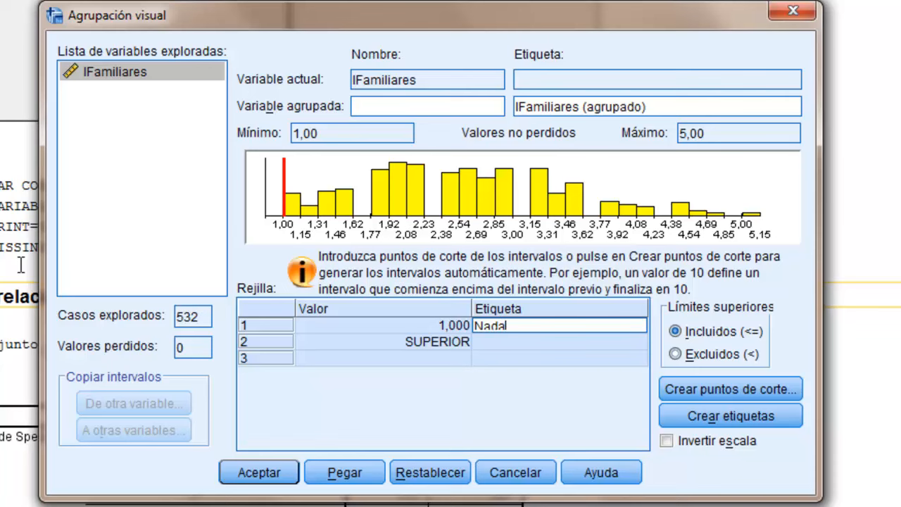
{"action": "key", "text": "Return"}
- Add a second cut point of 2 labelled Poco to the IFamiliares grouping
{"action": "key", "text": "Down"}
{"action": "key", "text": "Down"}
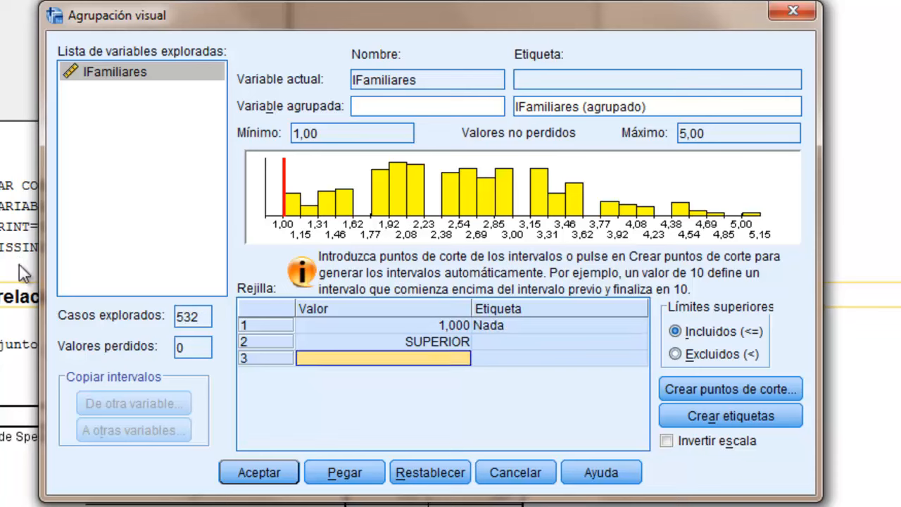
{"action": "type", "text": "2"}
{"action": "key", "text": "Return"}
{"action": "key", "text": "Tab"}
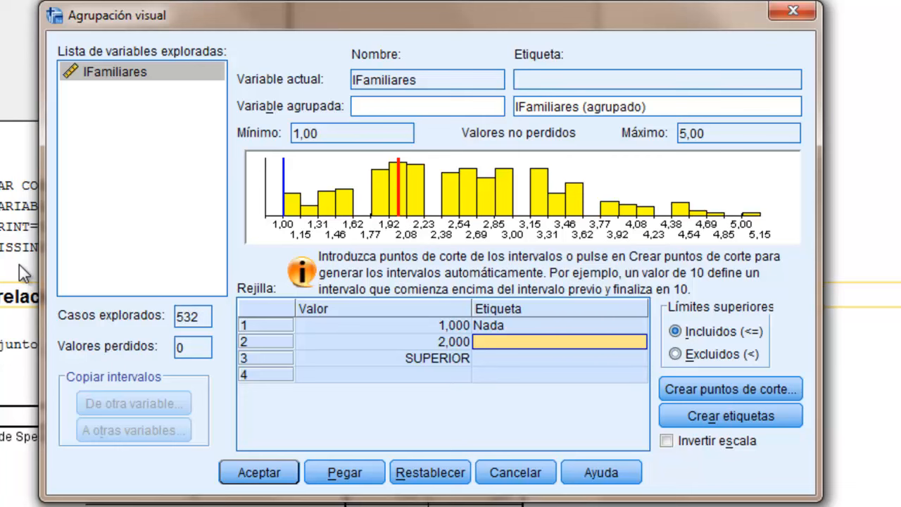
{"action": "type", "text": "Poco"}
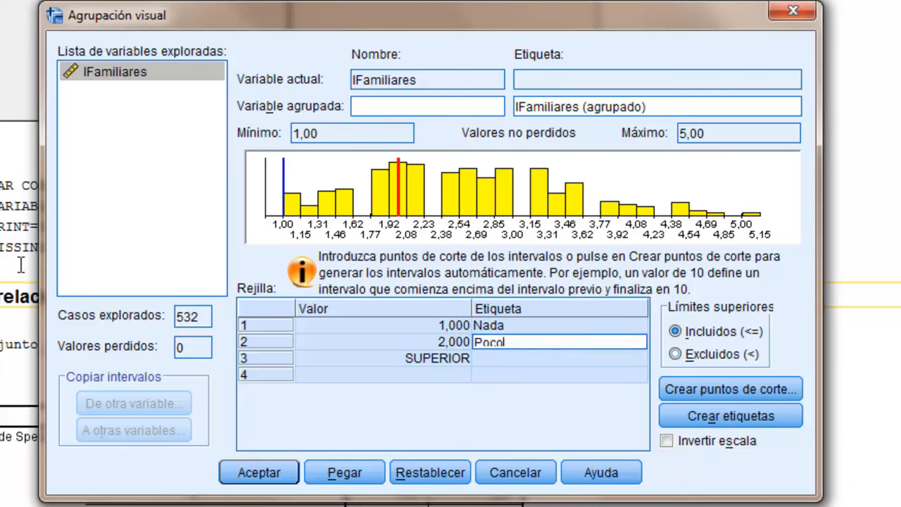
{"action": "key", "text": "Return"}
- Add a third cut point of 3 labelled Algo to the IFamiliares grouping
{"action": "key", "text": "Down"}
{"action": "key", "text": "Down"}
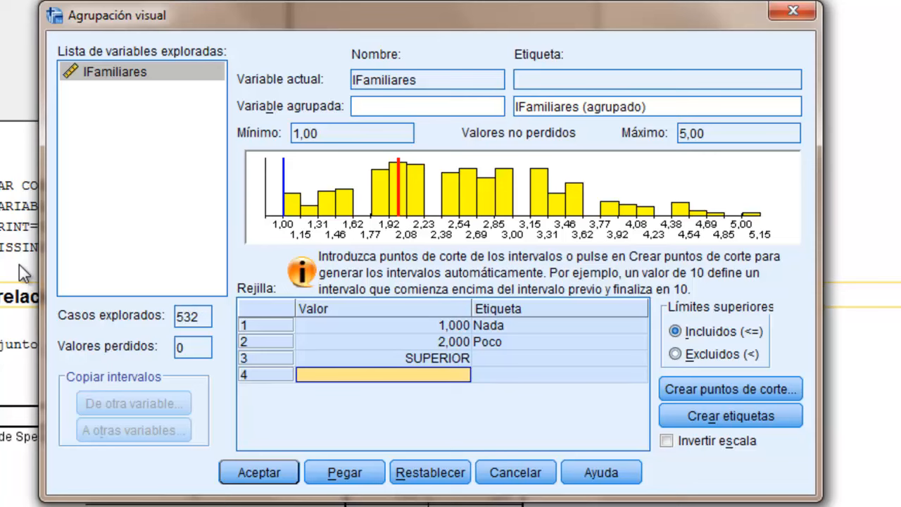
{"action": "type", "text": "3"}
{"action": "key", "text": "Return"}
{"action": "key", "text": "Tab"}
{"action": "type", "text": "Al"}
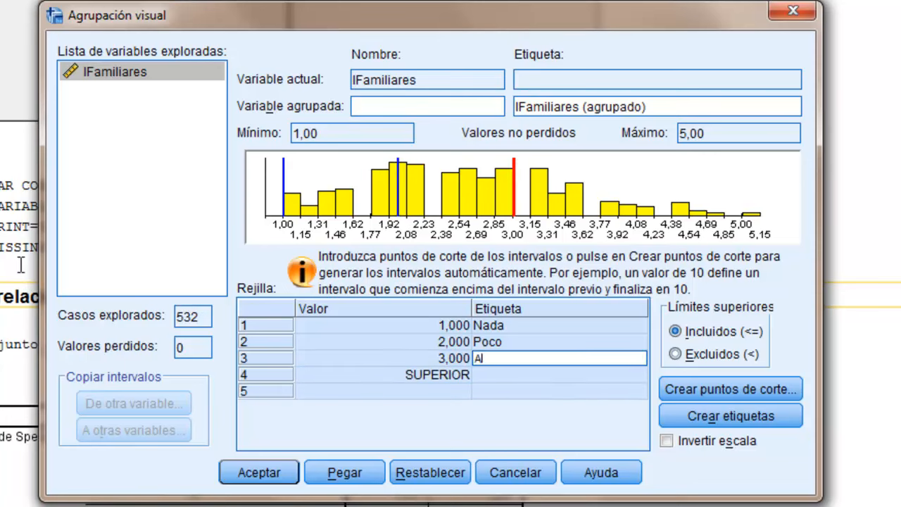
{"action": "type", "text": "go"}
{"action": "key", "text": "Return"}
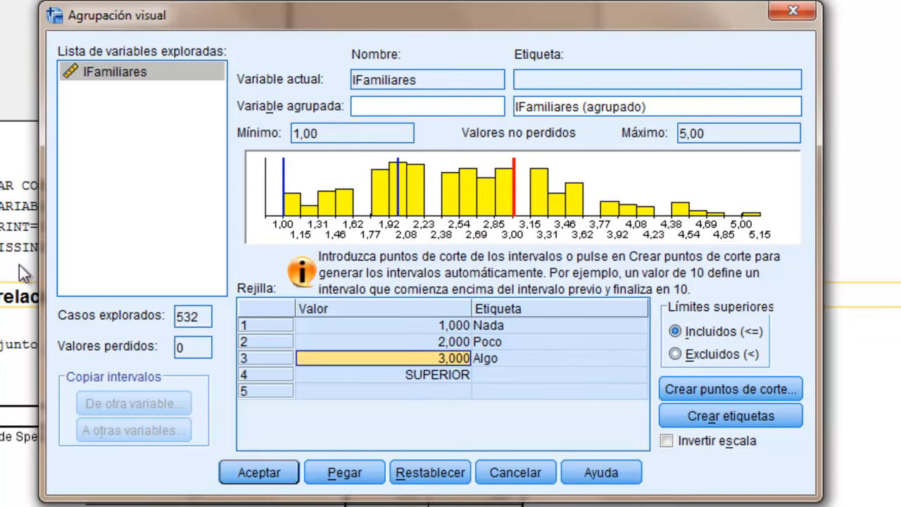
- Add a fourth cut point of 4 labelled Mucho to the IFamiliares grouping
{"action": "key", "text": "Down"}
{"action": "key", "text": "Down"}
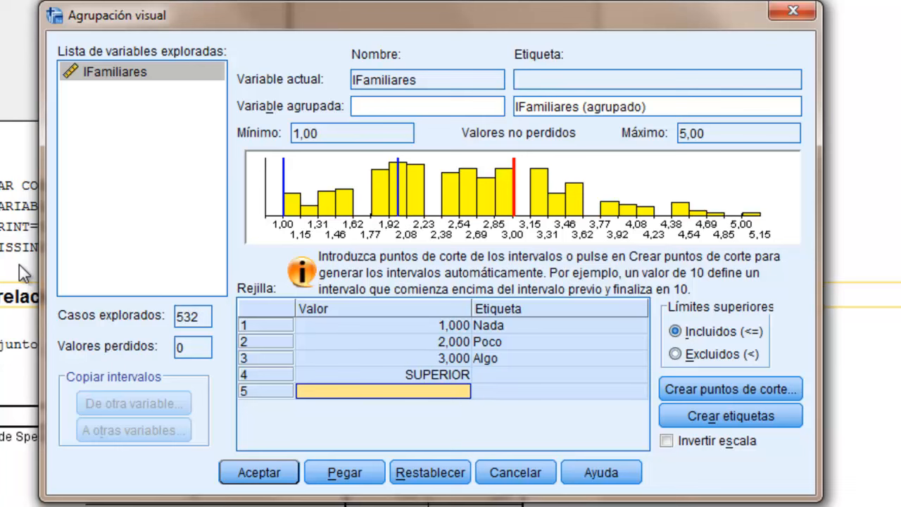
{"action": "type", "text": "4"}
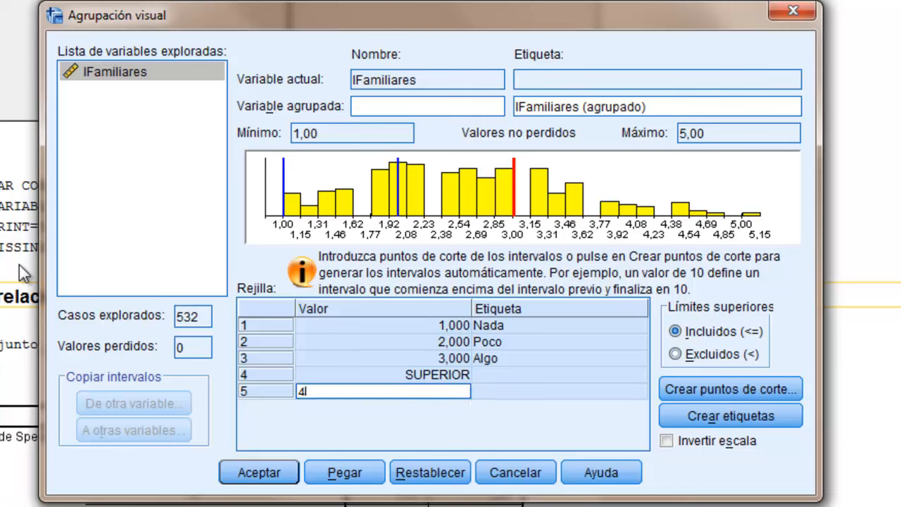
{"action": "key", "text": "Return"}
{"action": "key", "text": "Tab"}
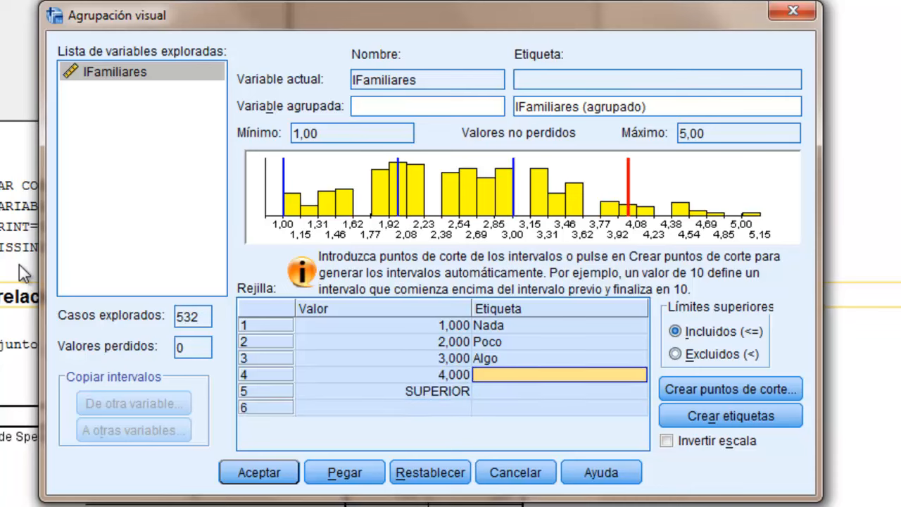
{"action": "type", "text": "Mul"}
{"action": "type", "text": "cho"}
{"action": "key", "text": "Return"}
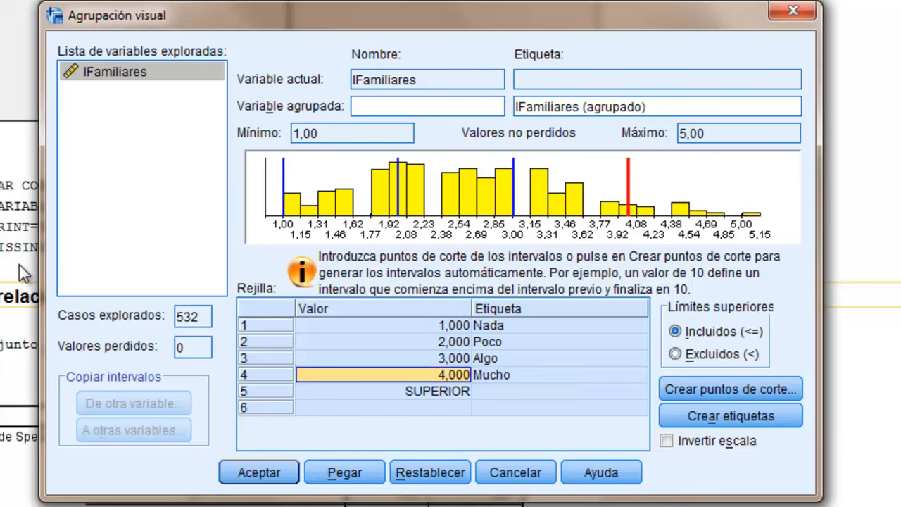
- Label the uppermost SUPERIOR interval of the IFamiliares grouping Bastante
{"action": "key", "text": "Down"}
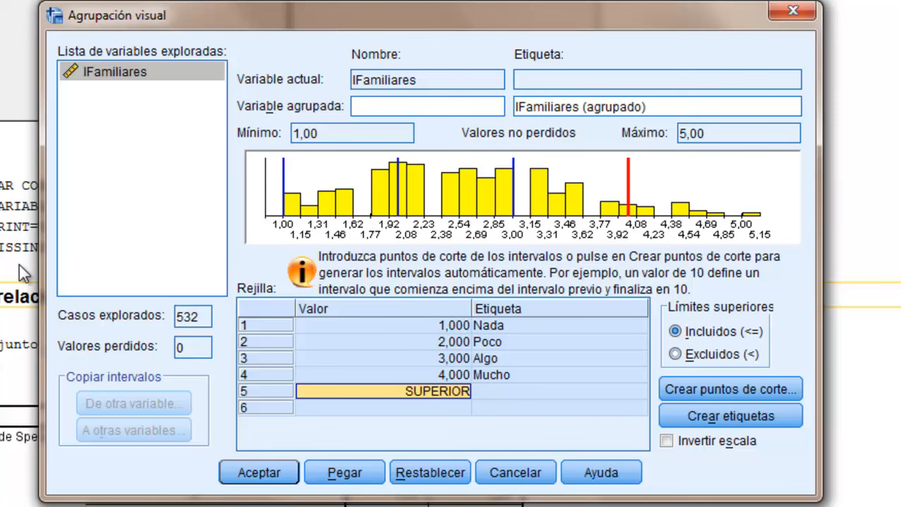
{"action": "key", "text": "Tab"}
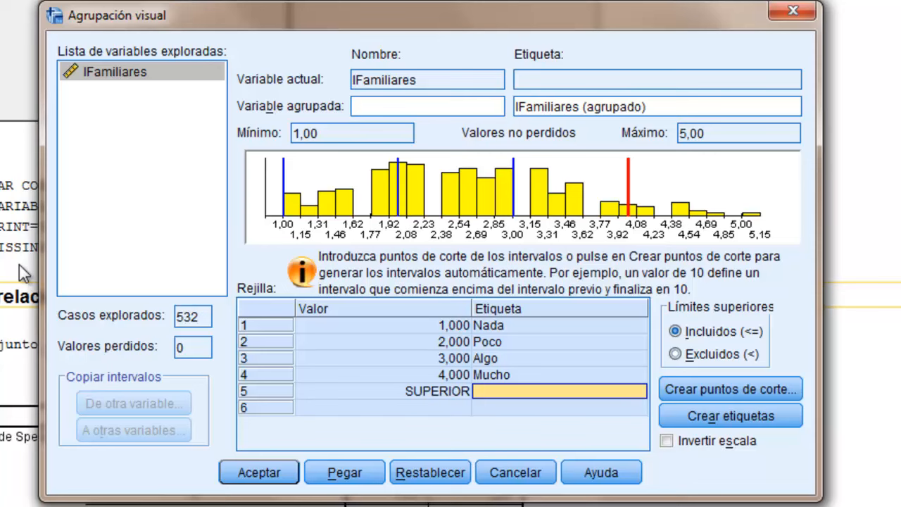
{"action": "type", "text": "Basta"}
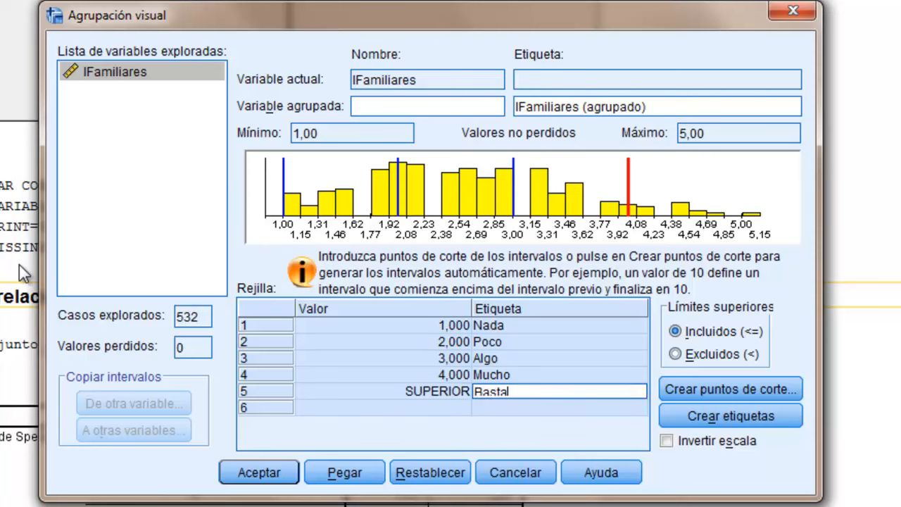
{"action": "type", "text": "nte"}
{"action": "key", "text": "Return"}
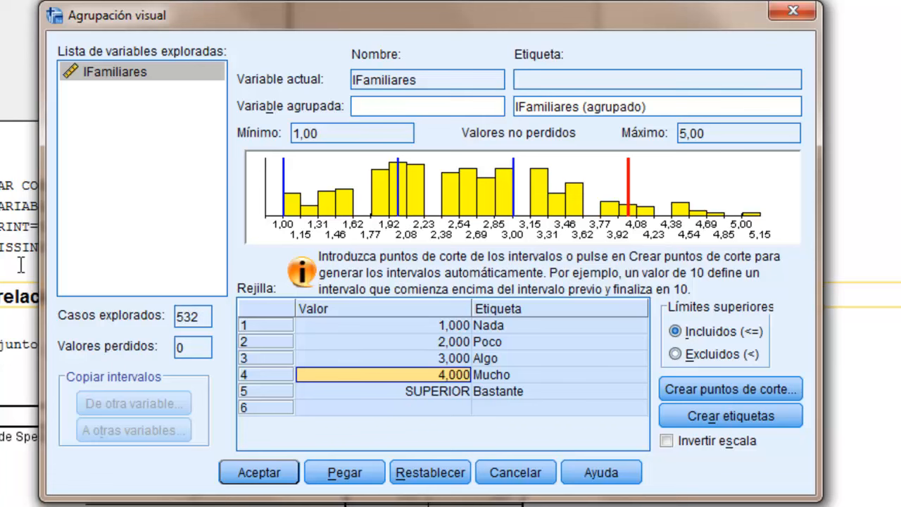
- Name the grouped variable IFamiliares2, keep its label IFamiliares (agrupado), and create it
{"action": "key", "text": "Tab"}
{"action": "type", "text": "IFamiliares2"}
{"action": "left_click_drag", "start_coordinate": [526, 106], "coordinate": [647, 107]}
{"action": "left_click", "coordinate": [648, 106]}
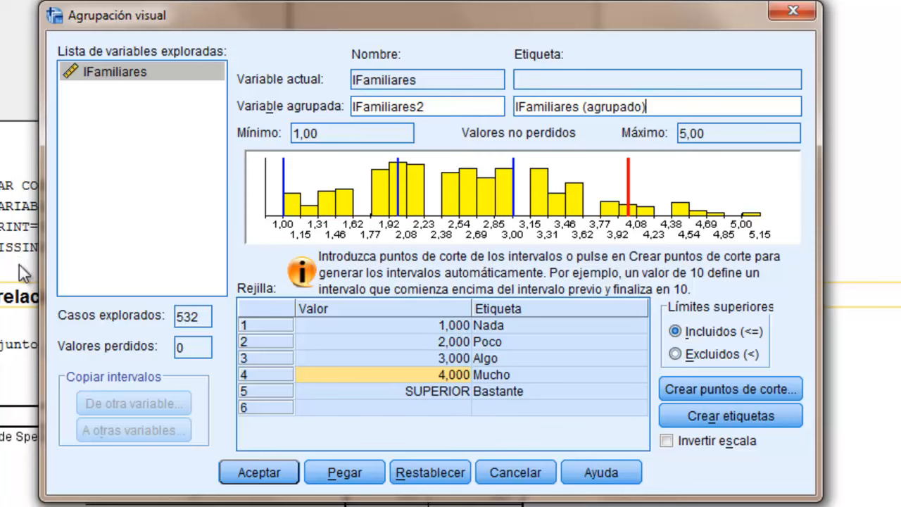
{"action": "key", "text": "Return"}
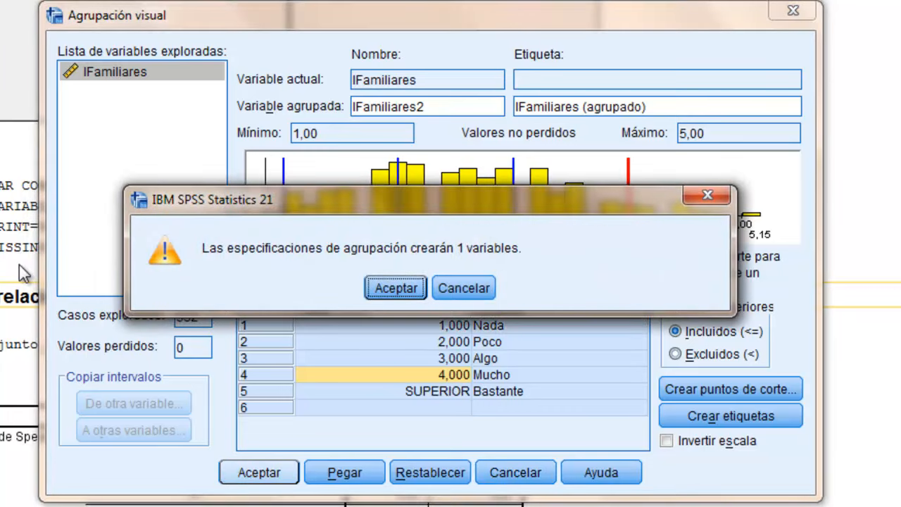
{"action": "key", "text": "Return"}
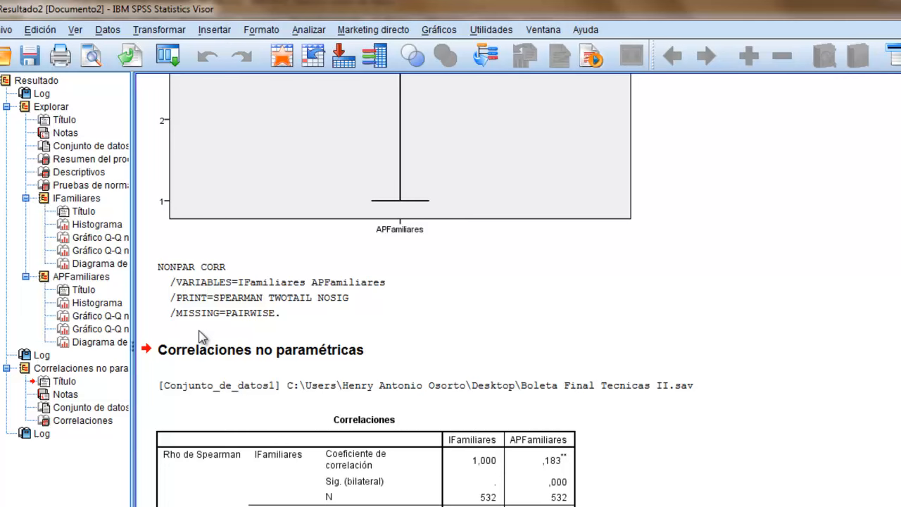
- Start a contingency table with genero del entrevistado [P1] as the column variable
{"action": "key", "text": "alt+a"}
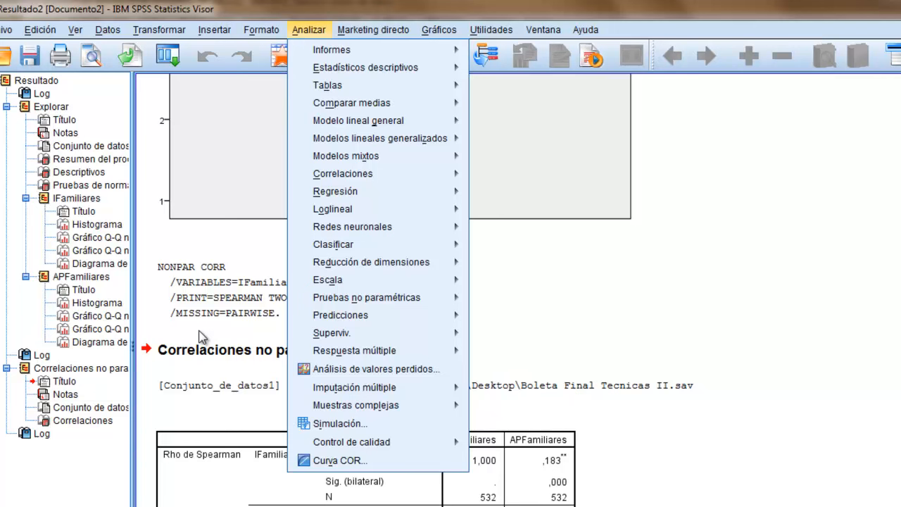
{"action": "mouse_move", "coordinate": [380, 67]}
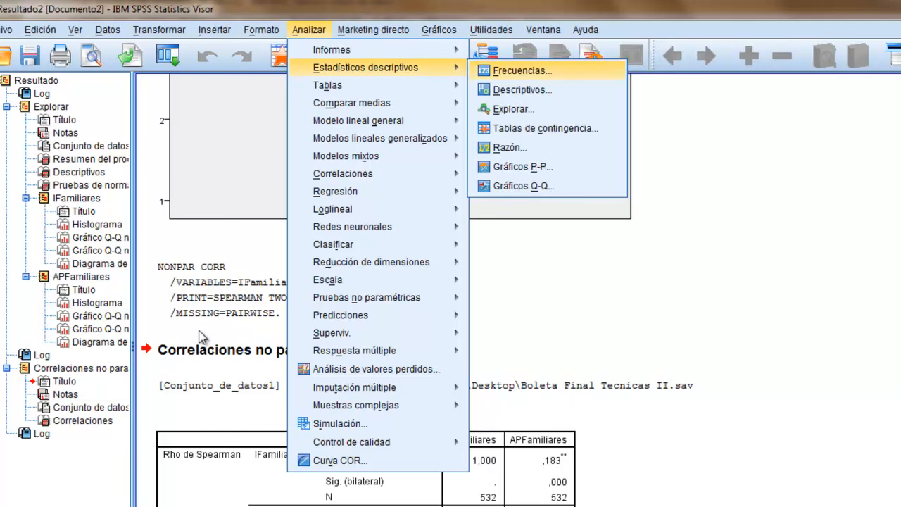
{"action": "key", "text": "Return"}
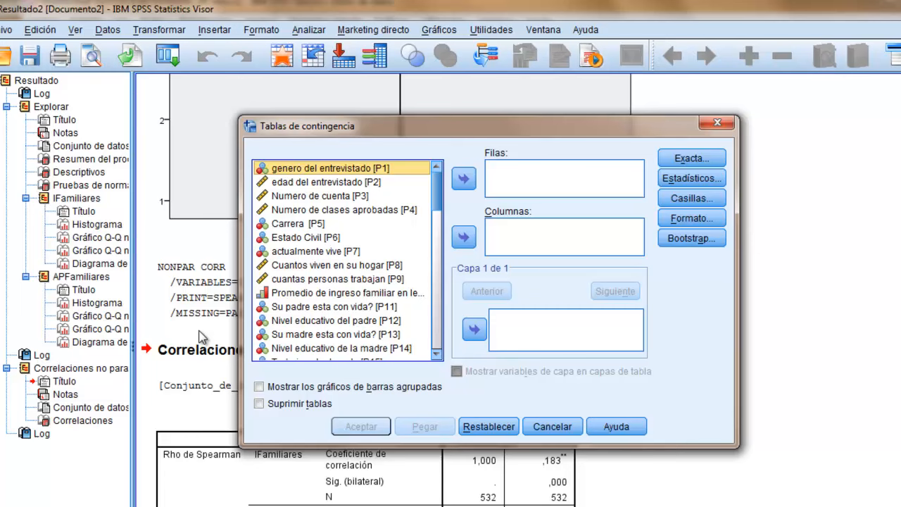
{"action": "key", "text": "alt+c"}
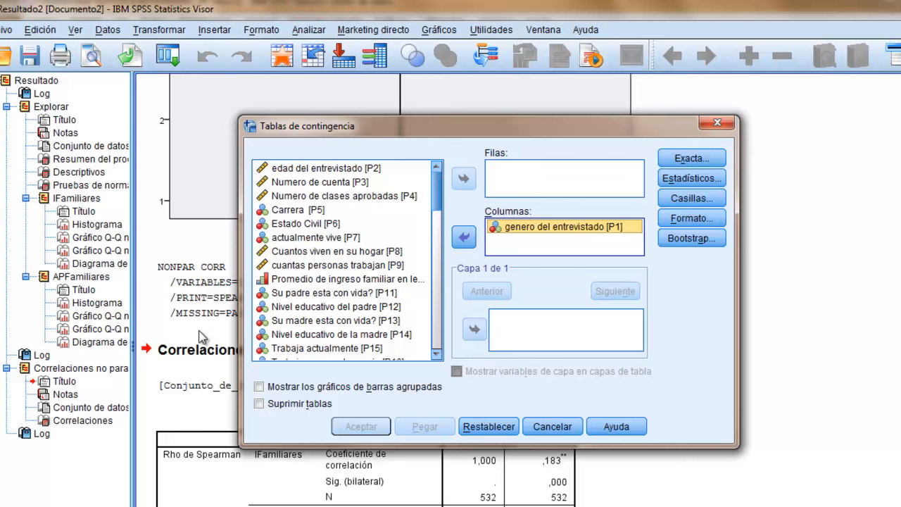
- Assign IFamiliares (agrupado) [IFamiliares2] as the row variable and generate the contingency table
{"action": "scroll", "coordinate": [200, 336], "scroll_direction": "down", "scroll_amount": 5}
{"action": "scroll", "coordinate": [199, 337], "scroll_direction": "down", "scroll_amount": 8}
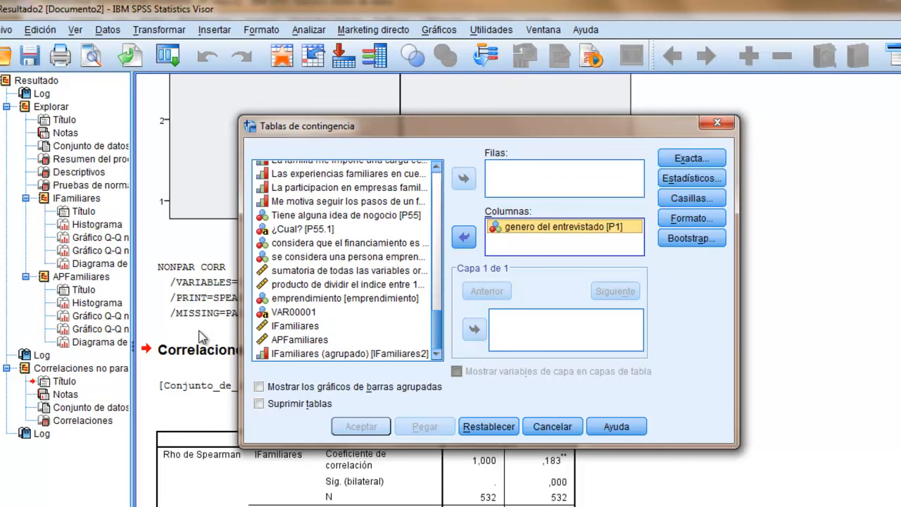
{"action": "left_click", "coordinate": [349, 353]}
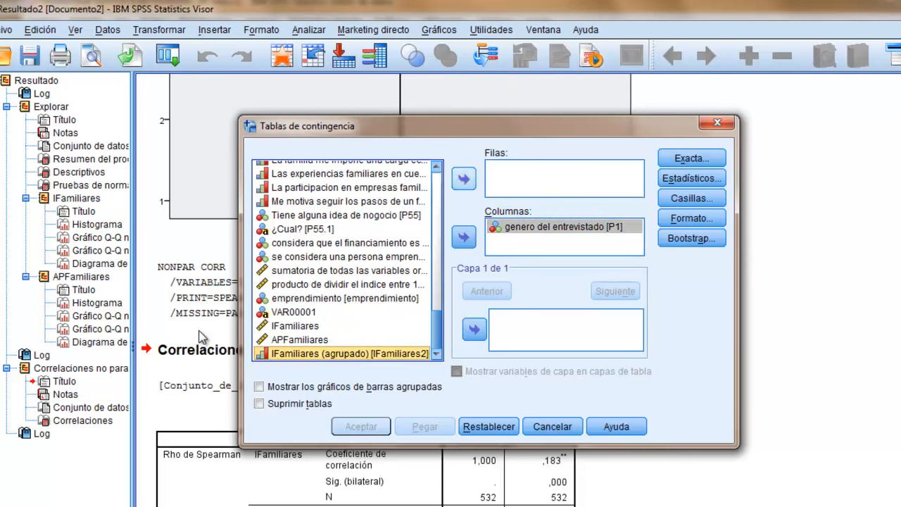
{"action": "left_click", "coordinate": [463, 178]}
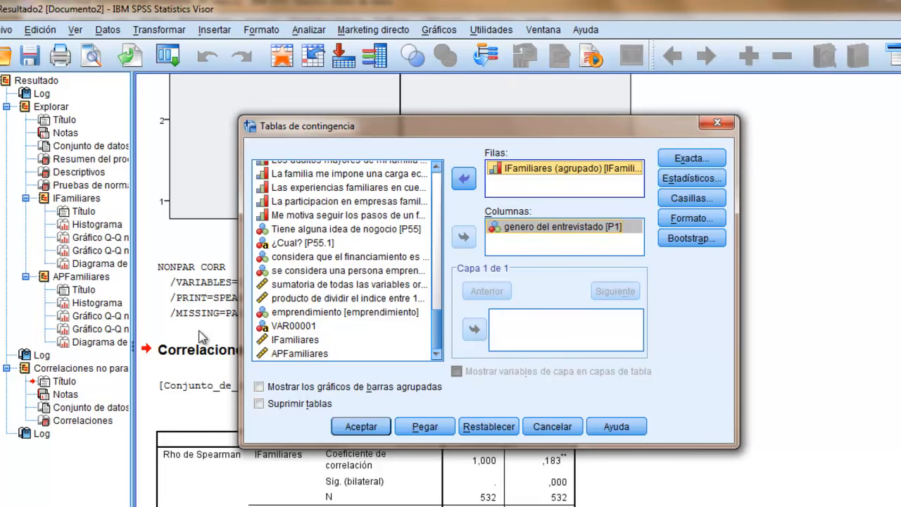
{"action": "left_click", "coordinate": [361, 426]}
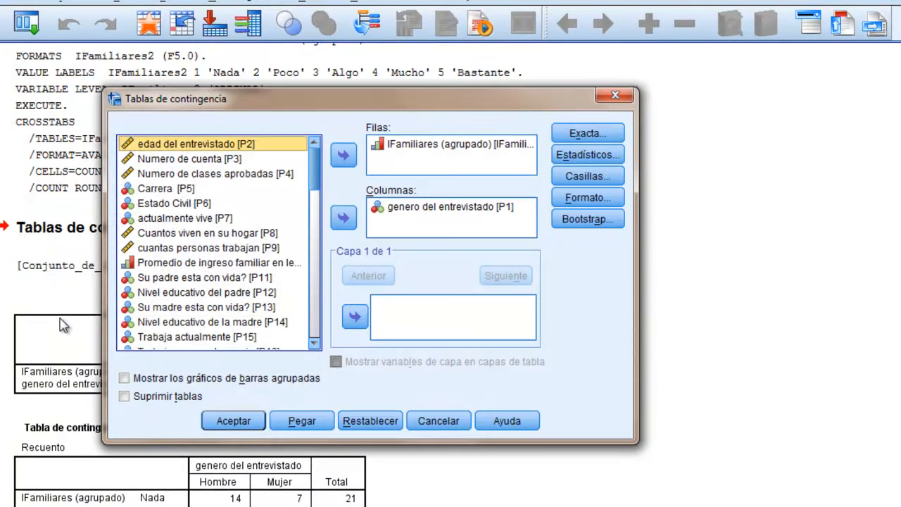
- Add column percentages to the cells of the IFamiliares2 by gender contingency table and generate it again
{"action": "key", "text": "alt+c"}
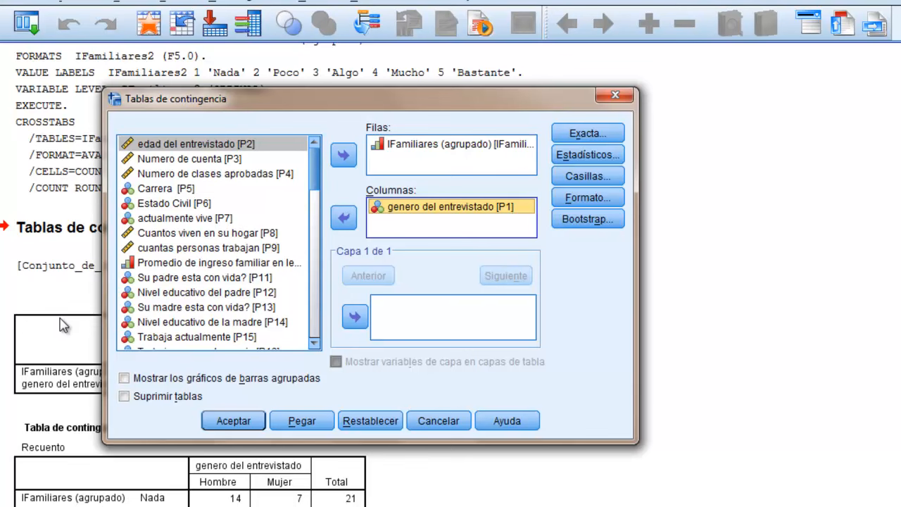
{"action": "key", "text": "alt+l"}
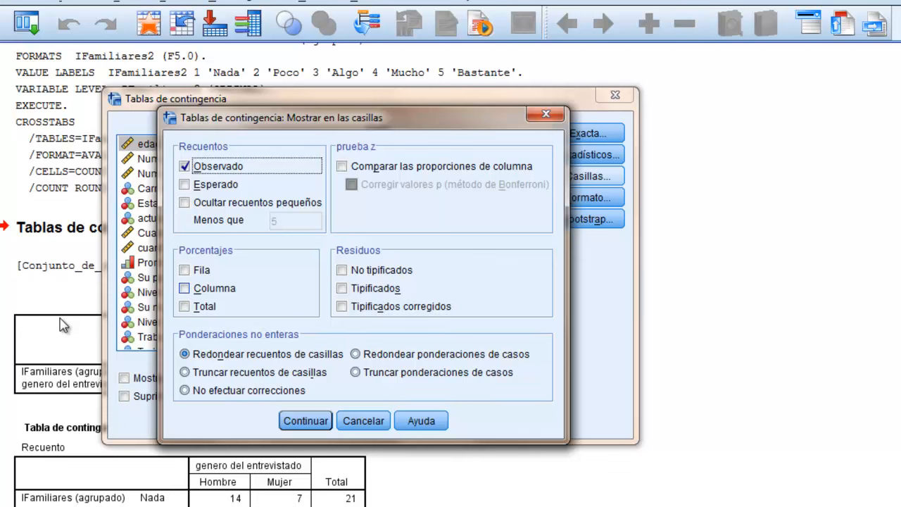
{"action": "key", "text": "alt+c"}
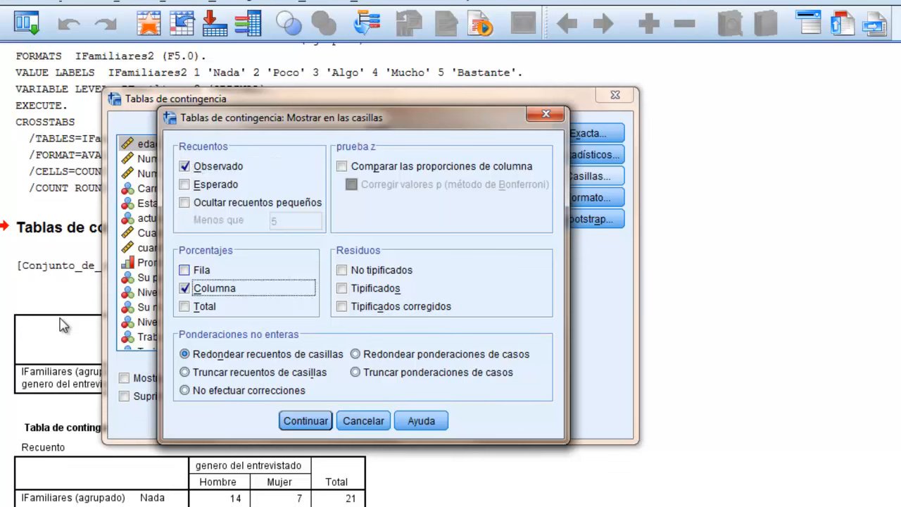
{"action": "key", "text": "Return"}
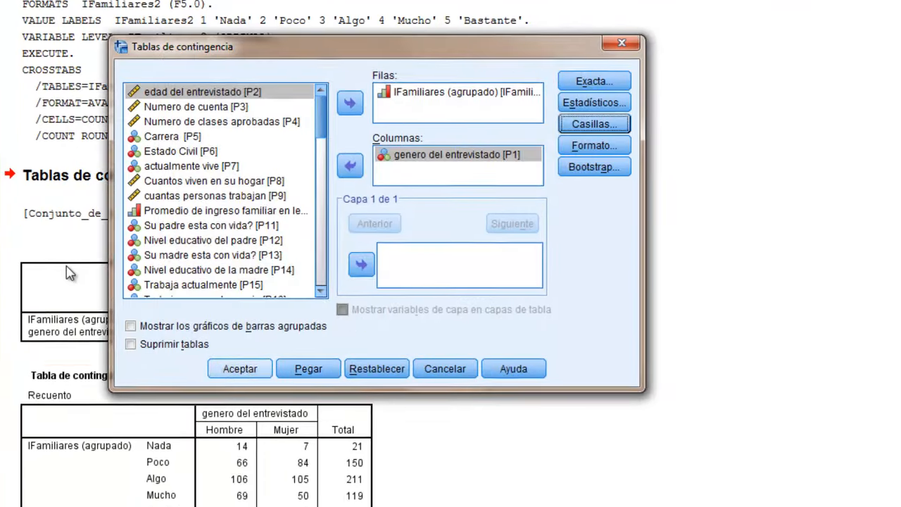
{"action": "key", "text": "Return"}
{"action": "scroll", "coordinate": [63, 324], "scroll_direction": "down", "scroll_amount": 3}
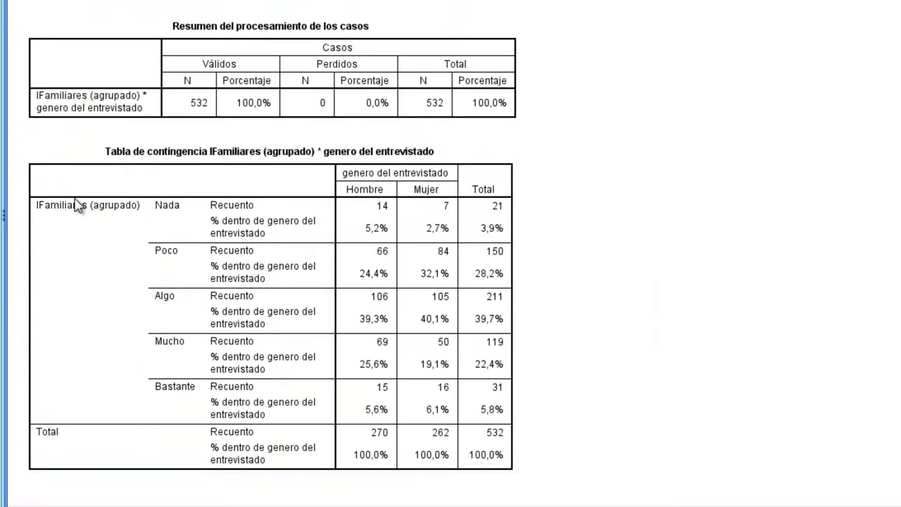